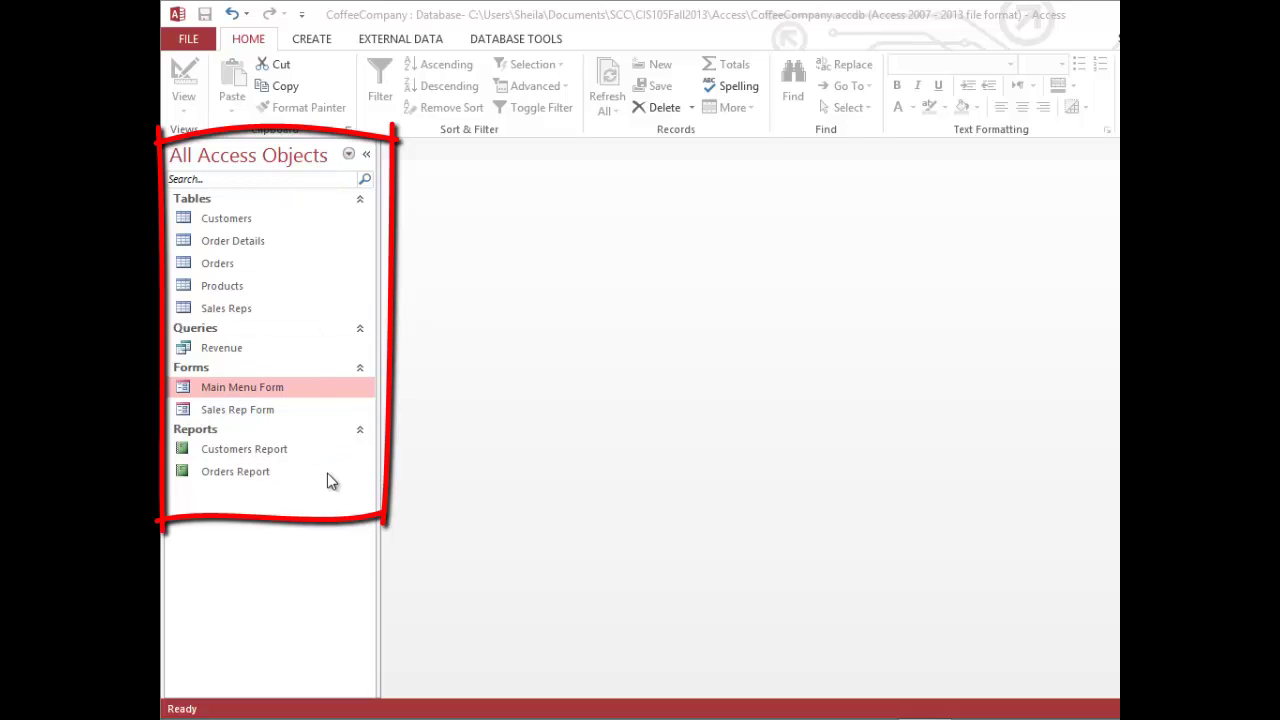
Step: Create a new blank macro from the Create ribbon
{"action": "left_click", "coordinate": [281, 308]}
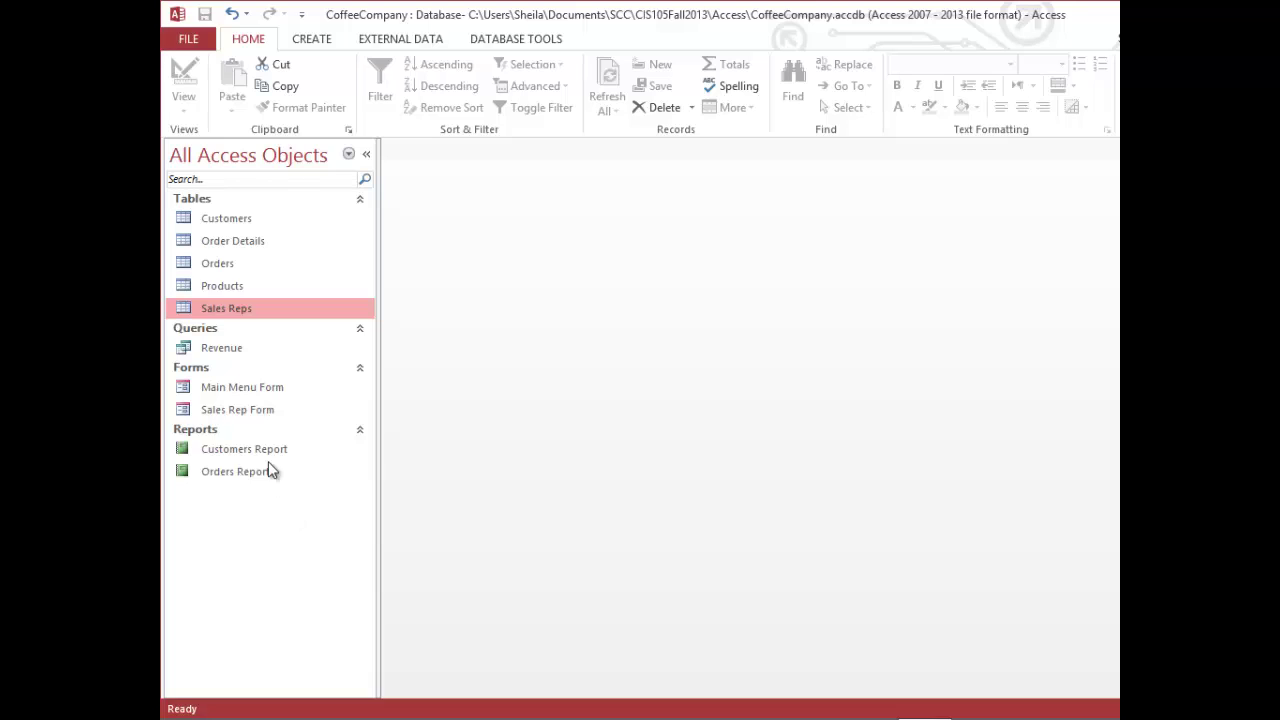
{"action": "left_click", "coordinate": [318, 42]}
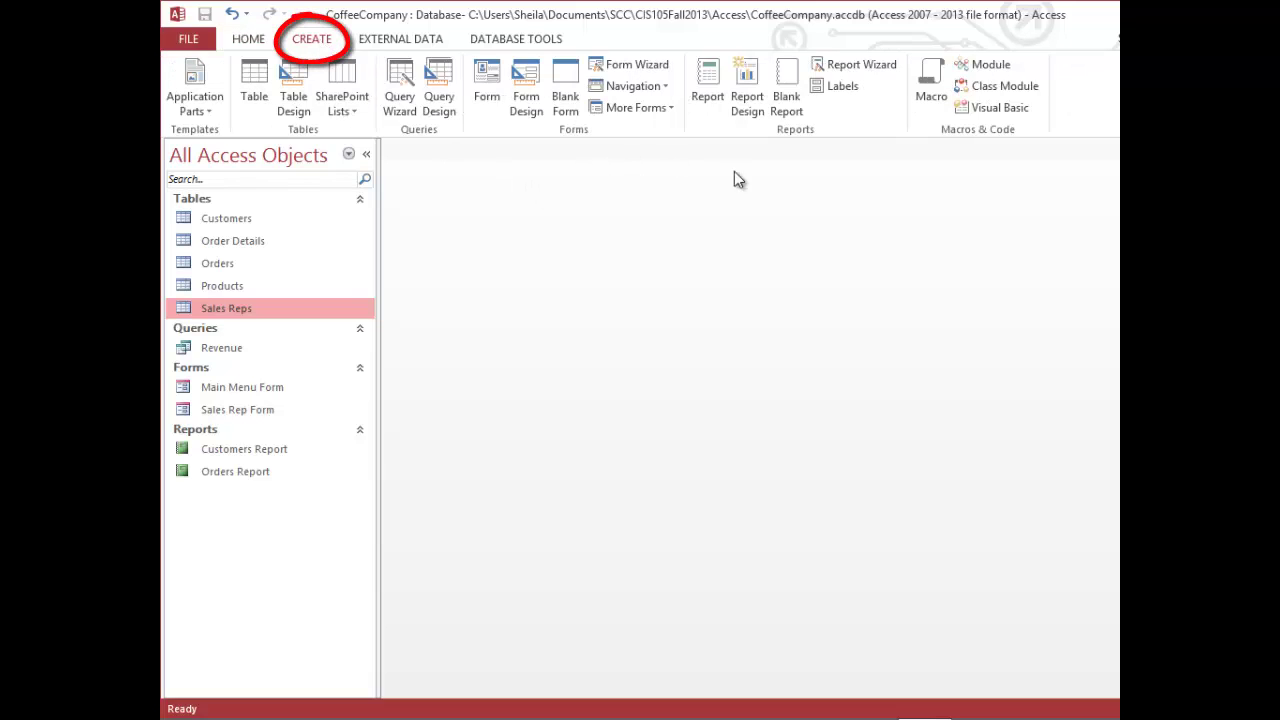
{"action": "left_click", "coordinate": [930, 105]}
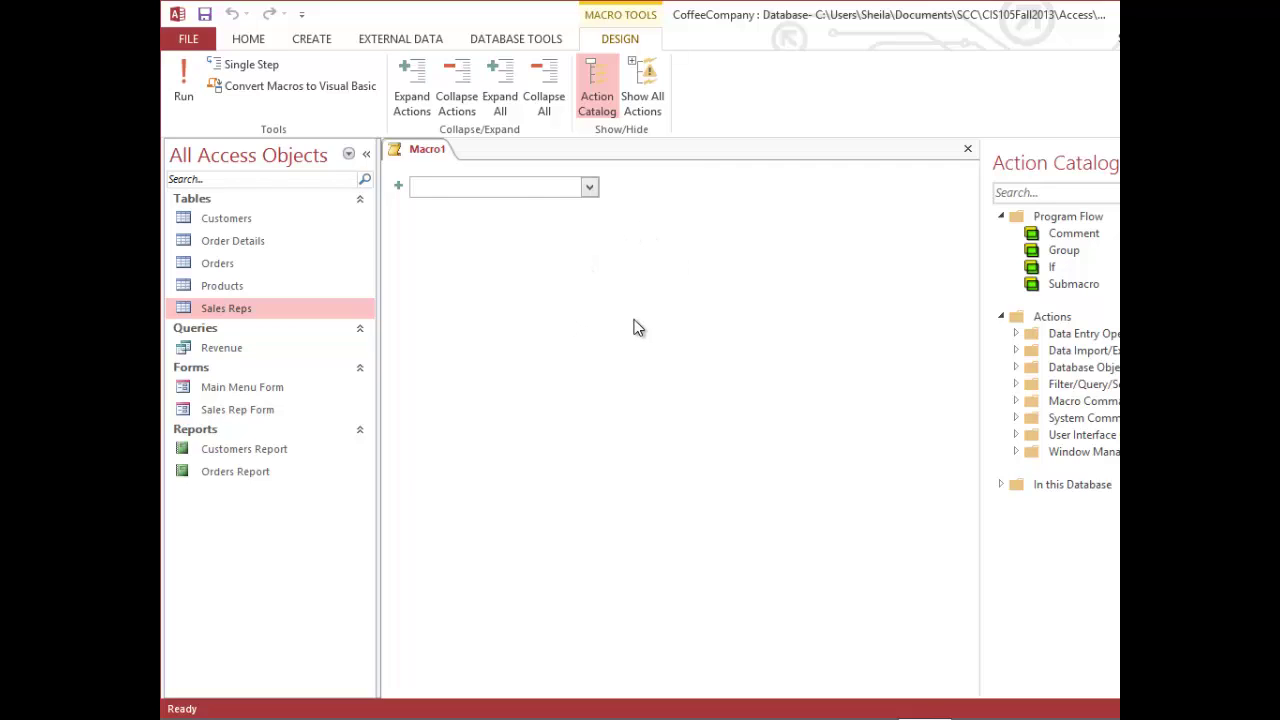
Step: Add an OpenReport action that opens Customers Report
{"action": "left_click", "coordinate": [590, 188]}
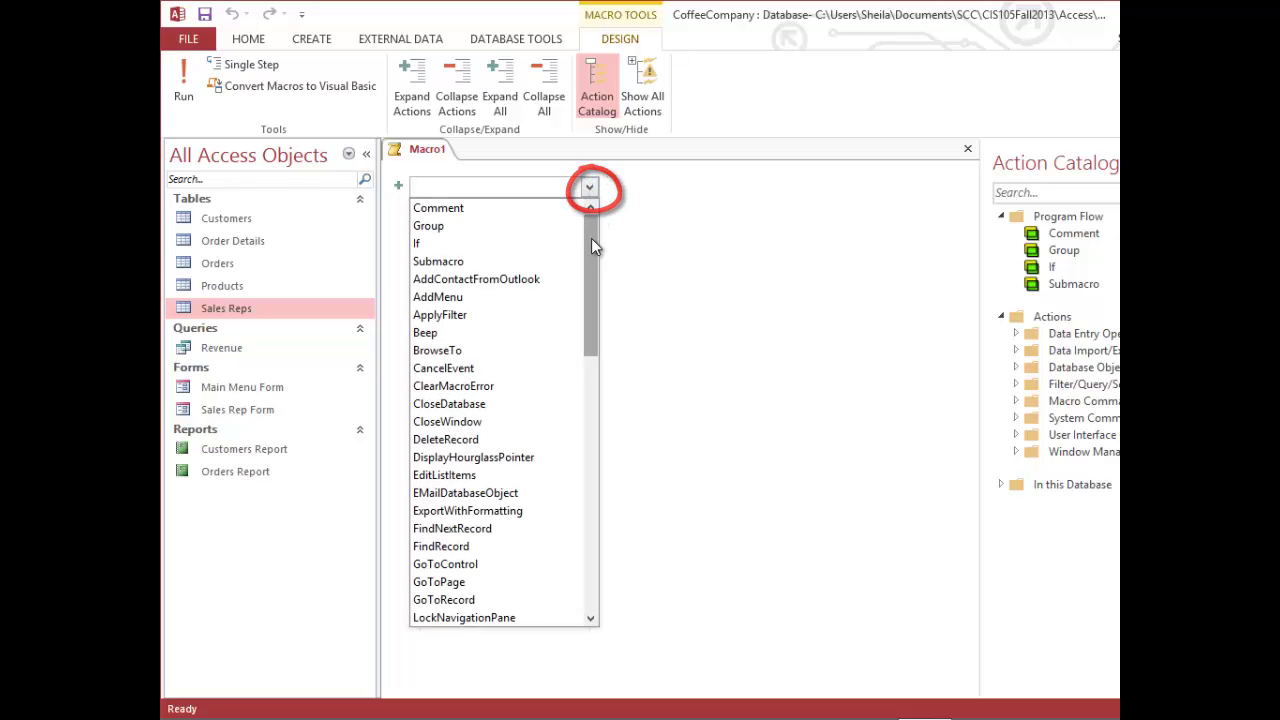
{"action": "left_click_drag", "start_coordinate": [591, 238], "coordinate": [585, 377]}
{"action": "left_click", "coordinate": [460, 393]}
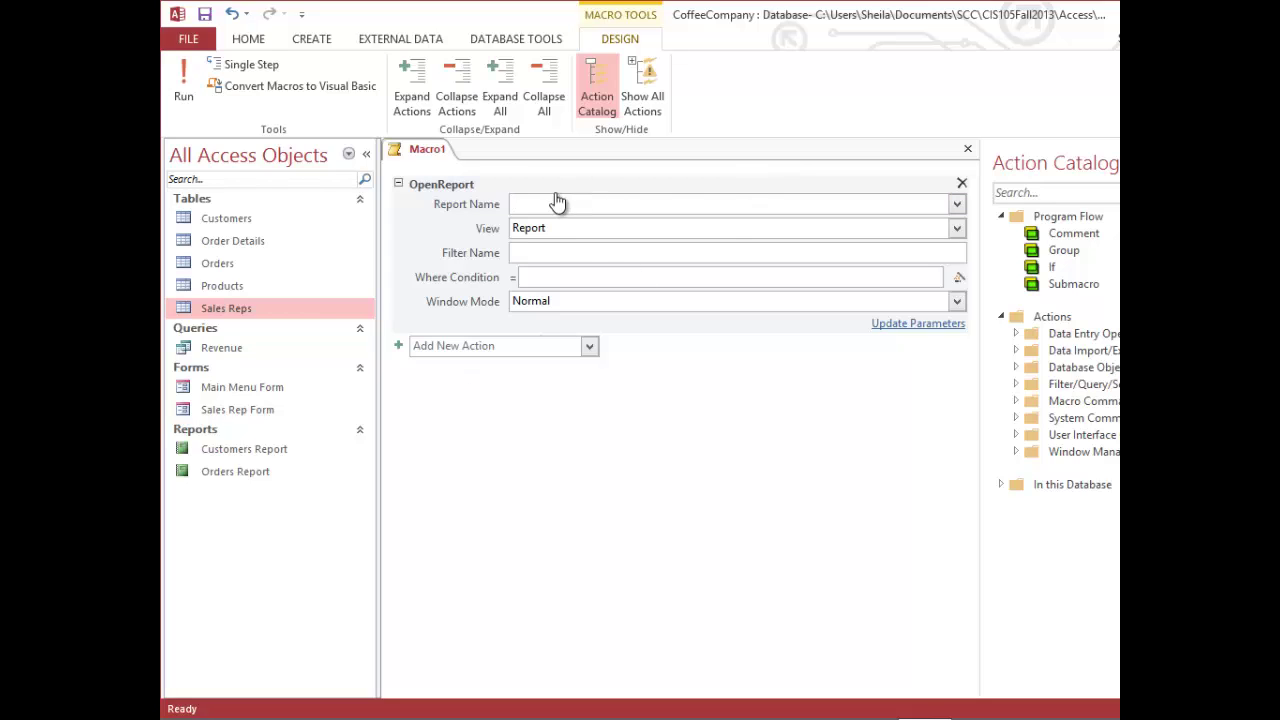
{"action": "left_click", "coordinate": [957, 204]}
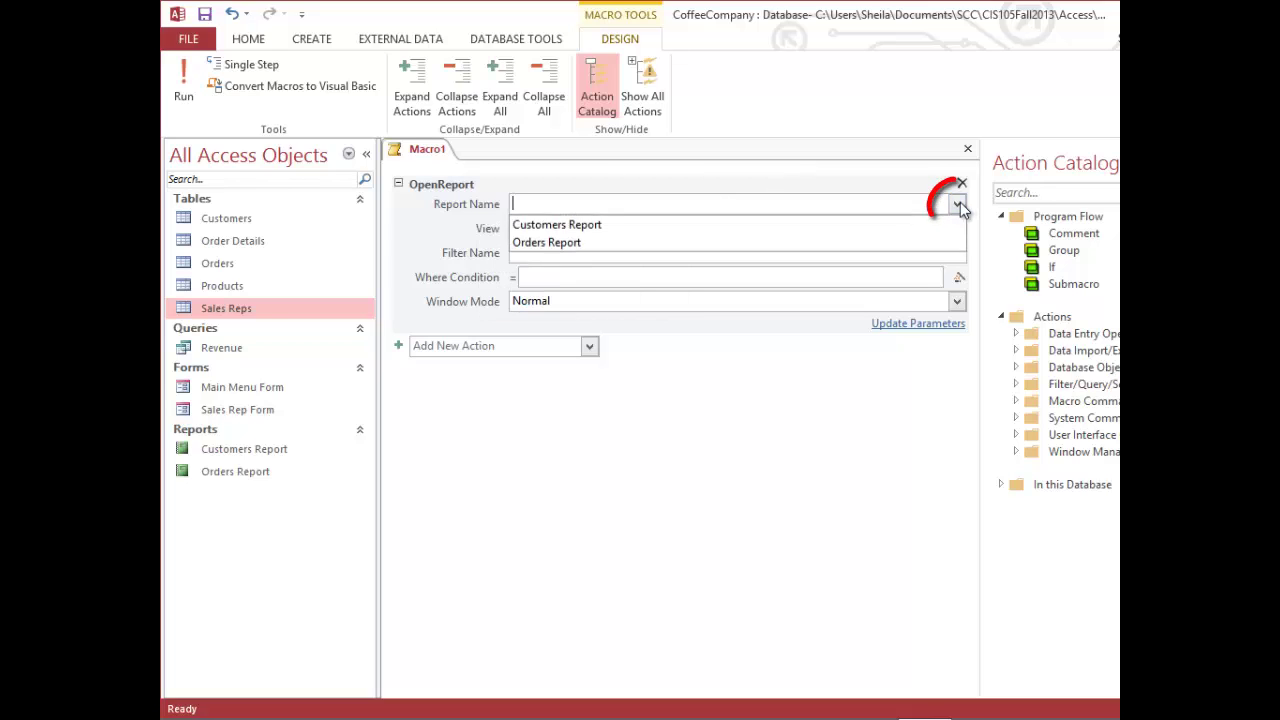
{"action": "left_click", "coordinate": [760, 226]}
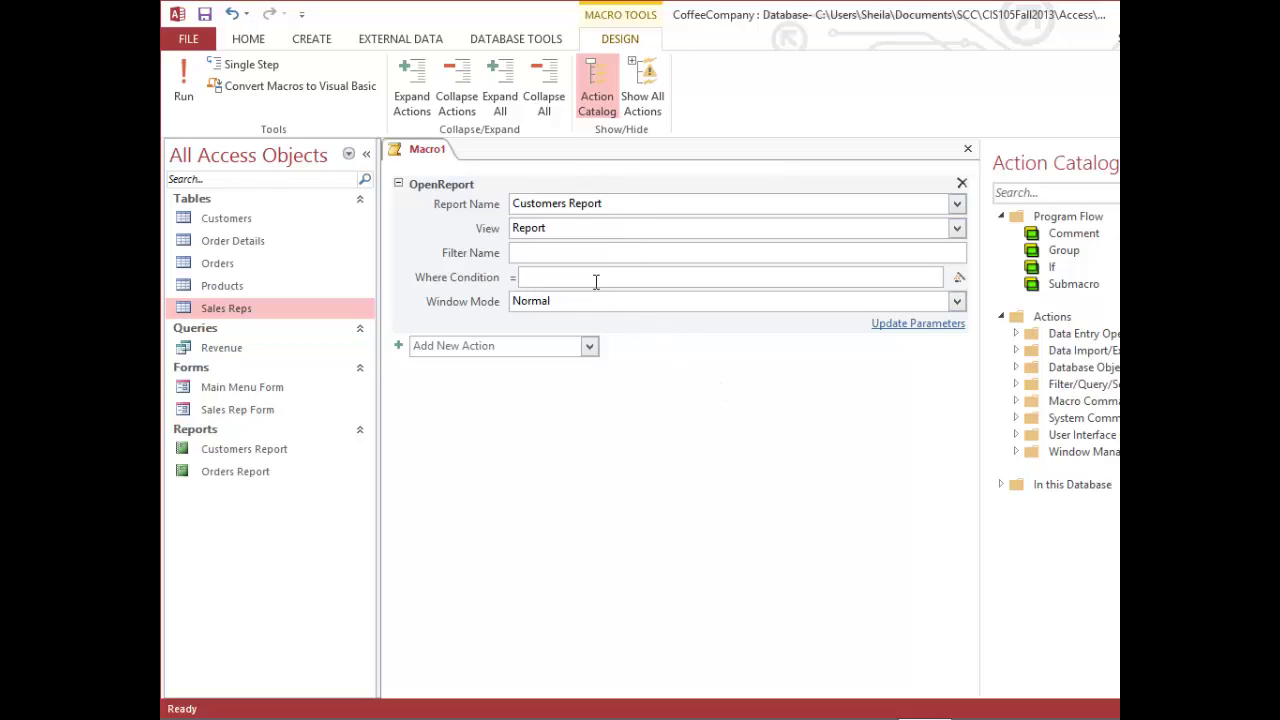
{"action": "mouse_move", "coordinate": [595, 285]}
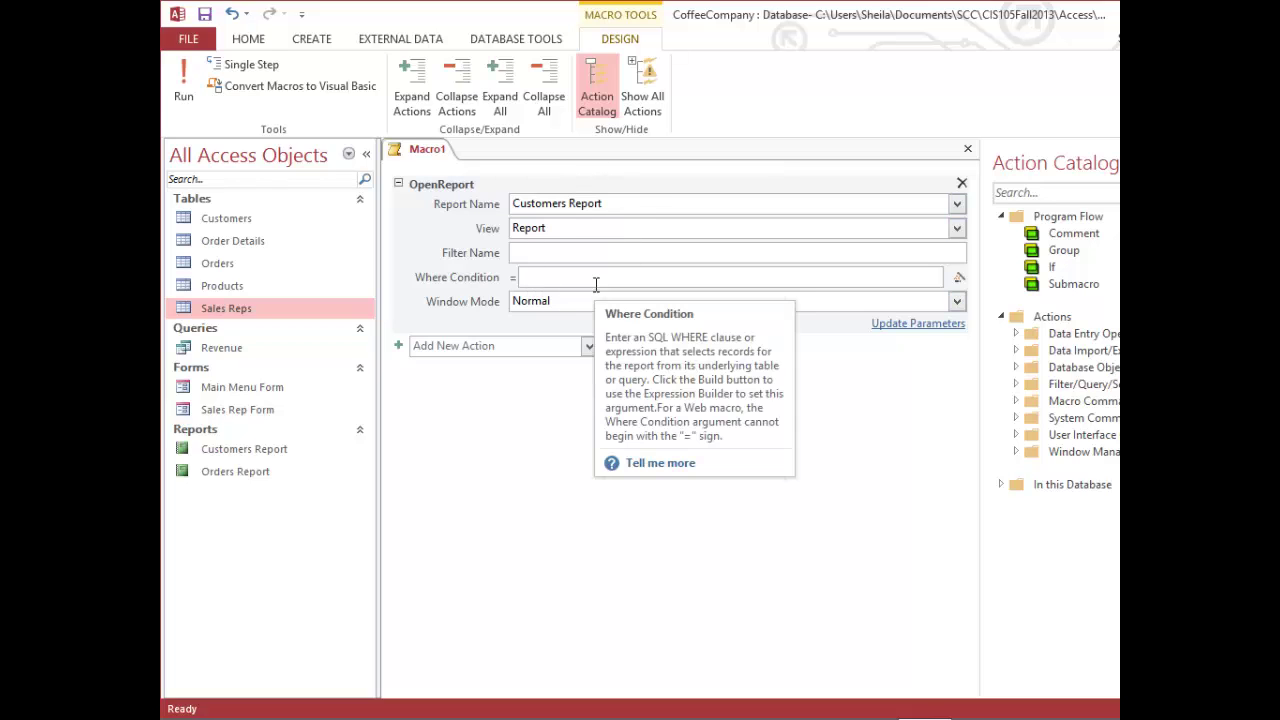
Step: Add a second OpenReport action with Report Name set to Orders Report
{"action": "left_click", "coordinate": [589, 348]}
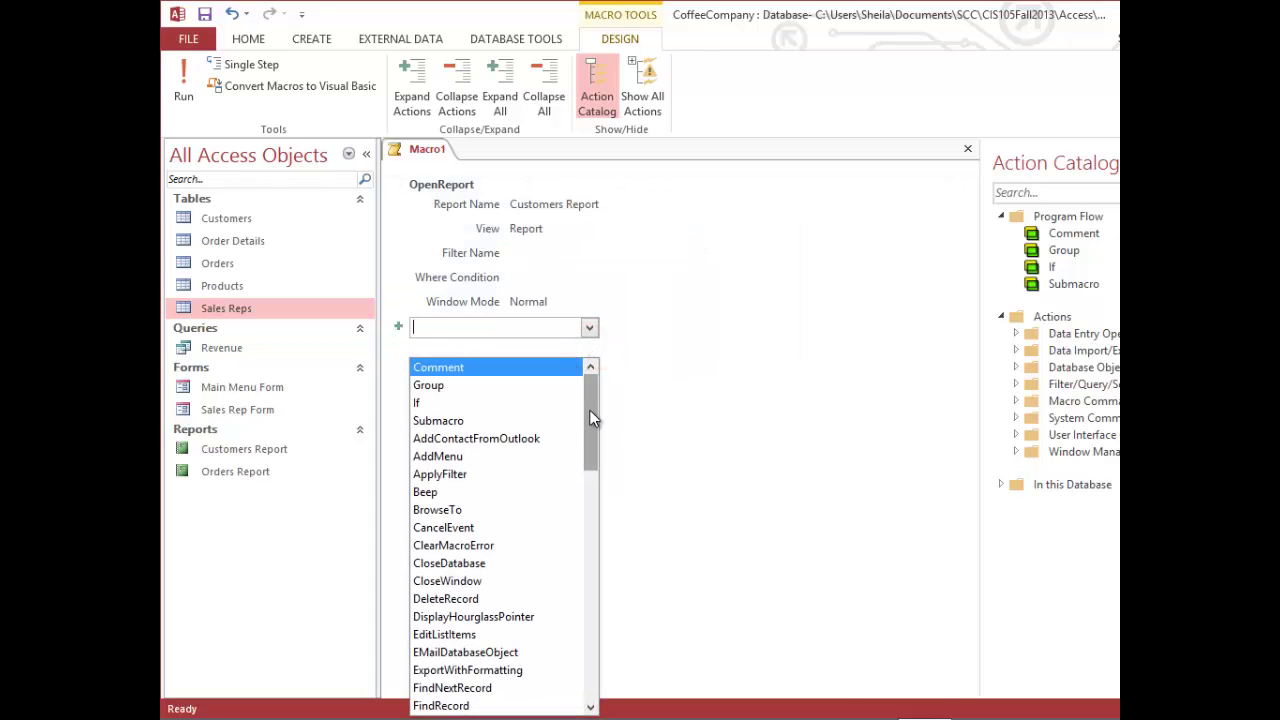
{"action": "left_click_drag", "start_coordinate": [589, 418], "coordinate": [615, 655]}
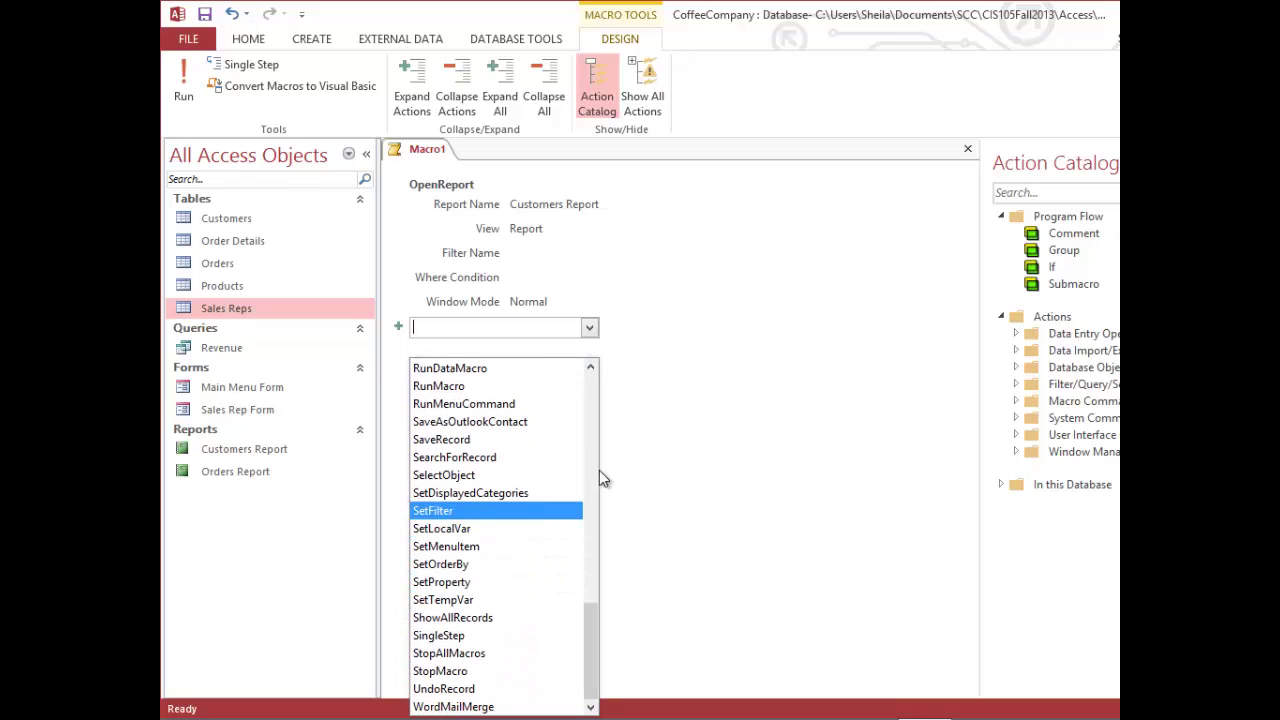
{"action": "scroll", "coordinate": [593, 470], "scroll_direction": "up", "scroll_amount": 6}
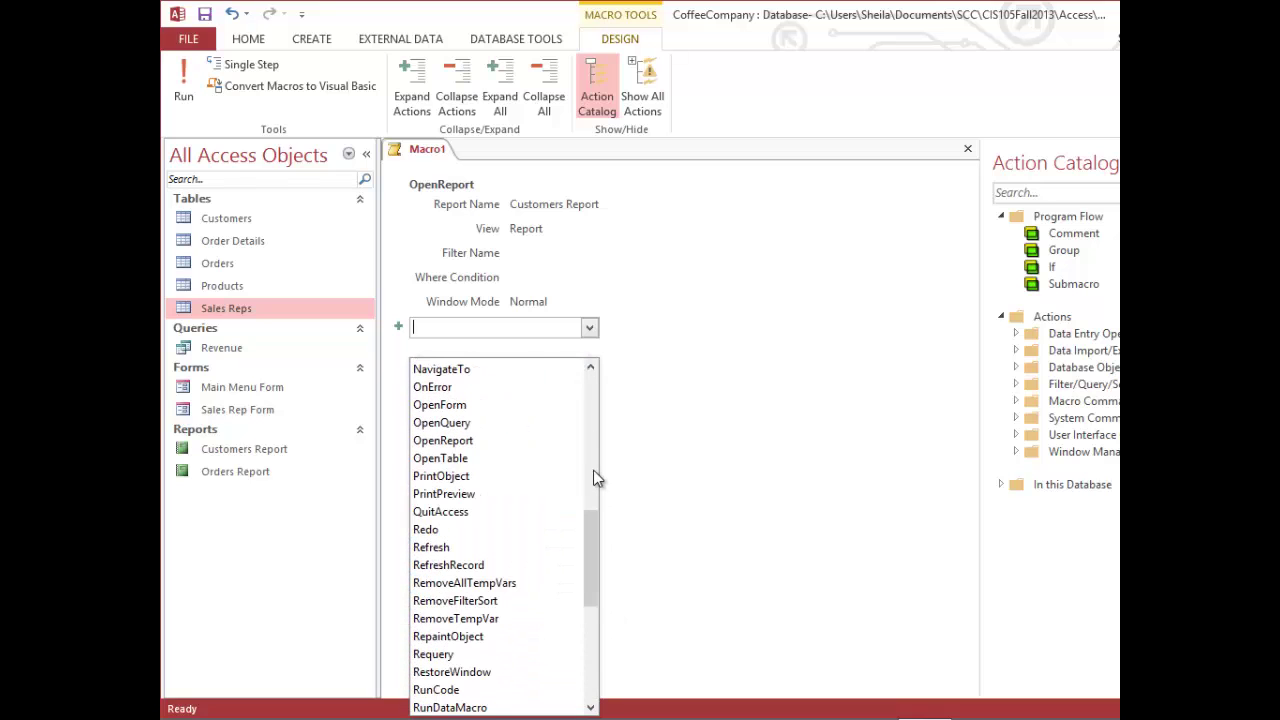
{"action": "left_click", "coordinate": [522, 440]}
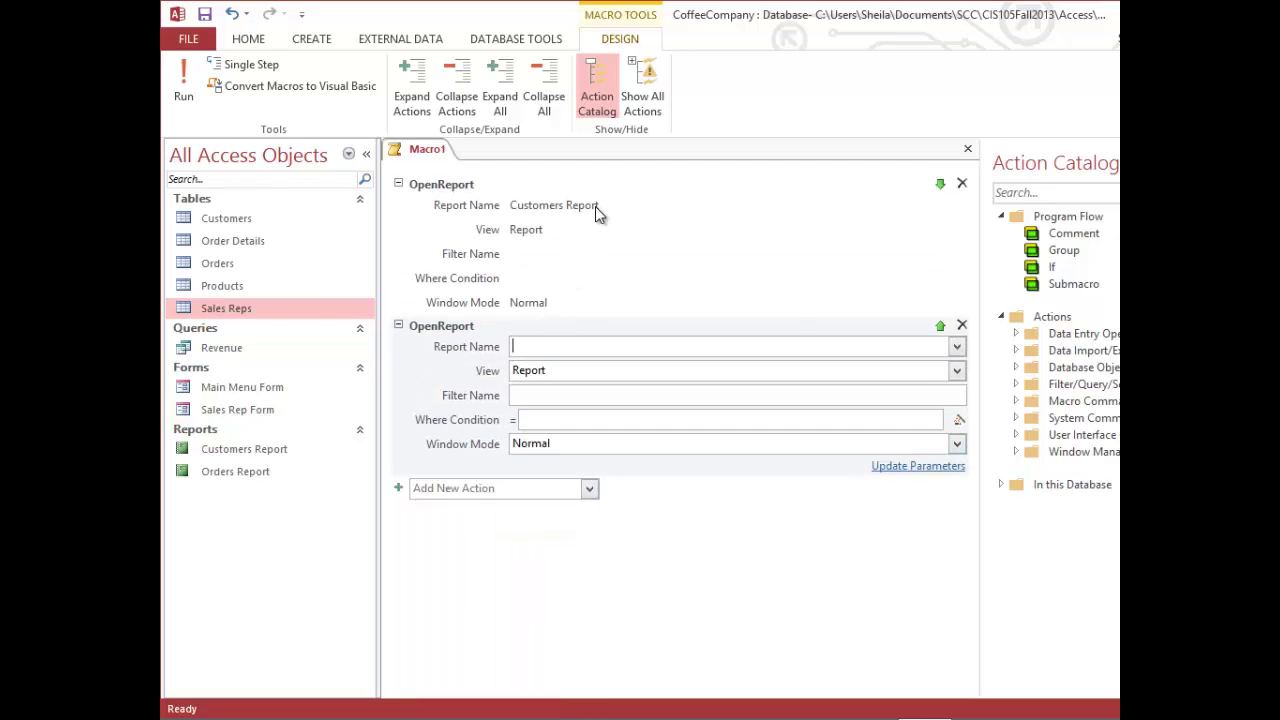
{"action": "left_click", "coordinate": [957, 347]}
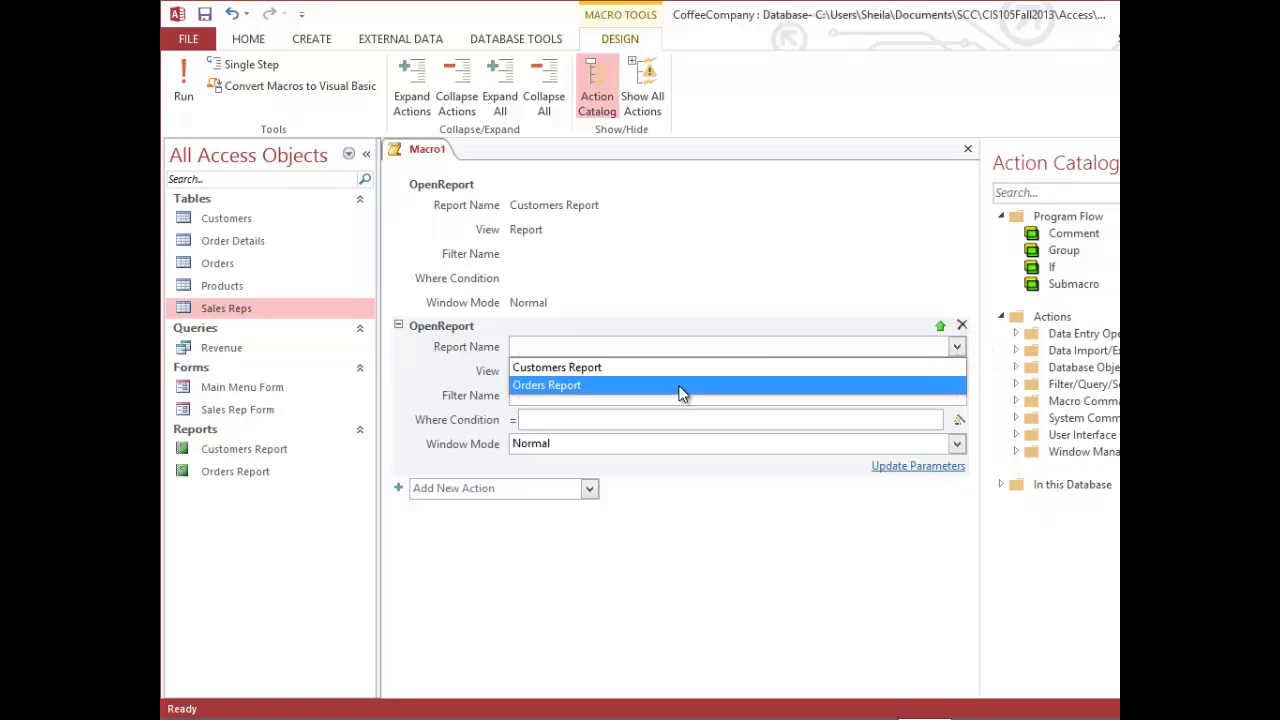
{"action": "left_click", "coordinate": [680, 386]}
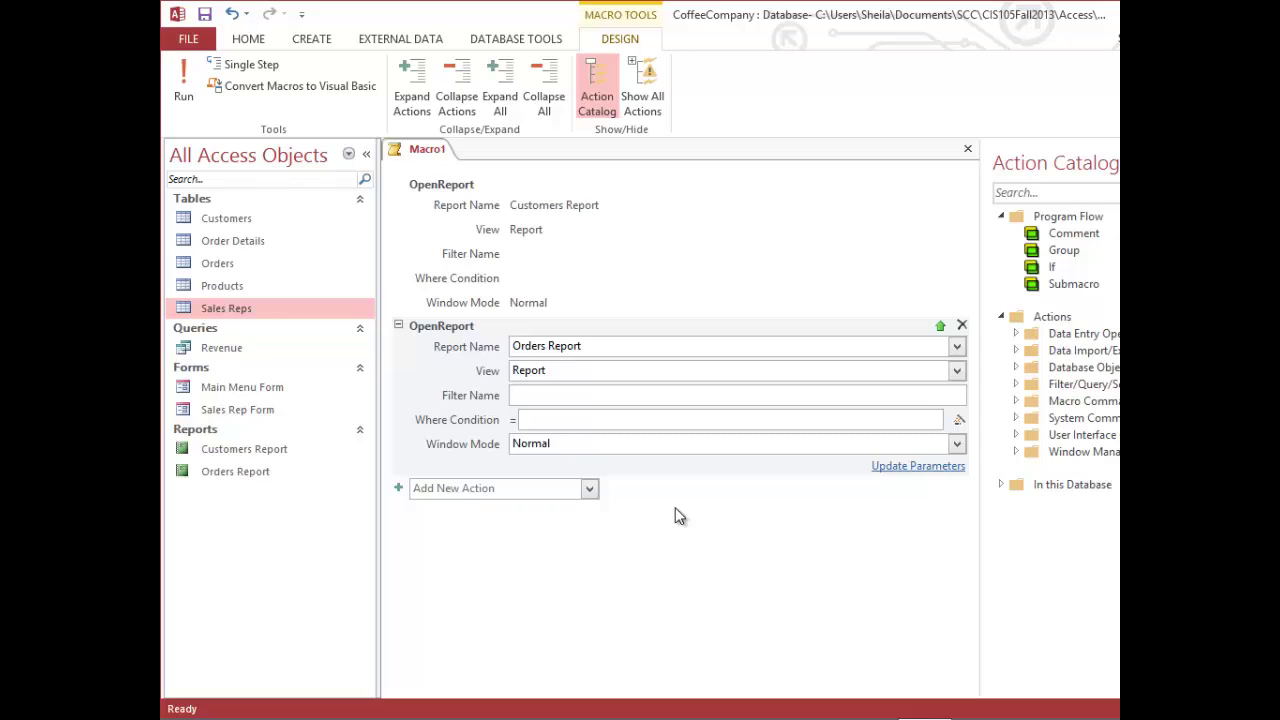
{"action": "left_click", "coordinate": [626, 346]}
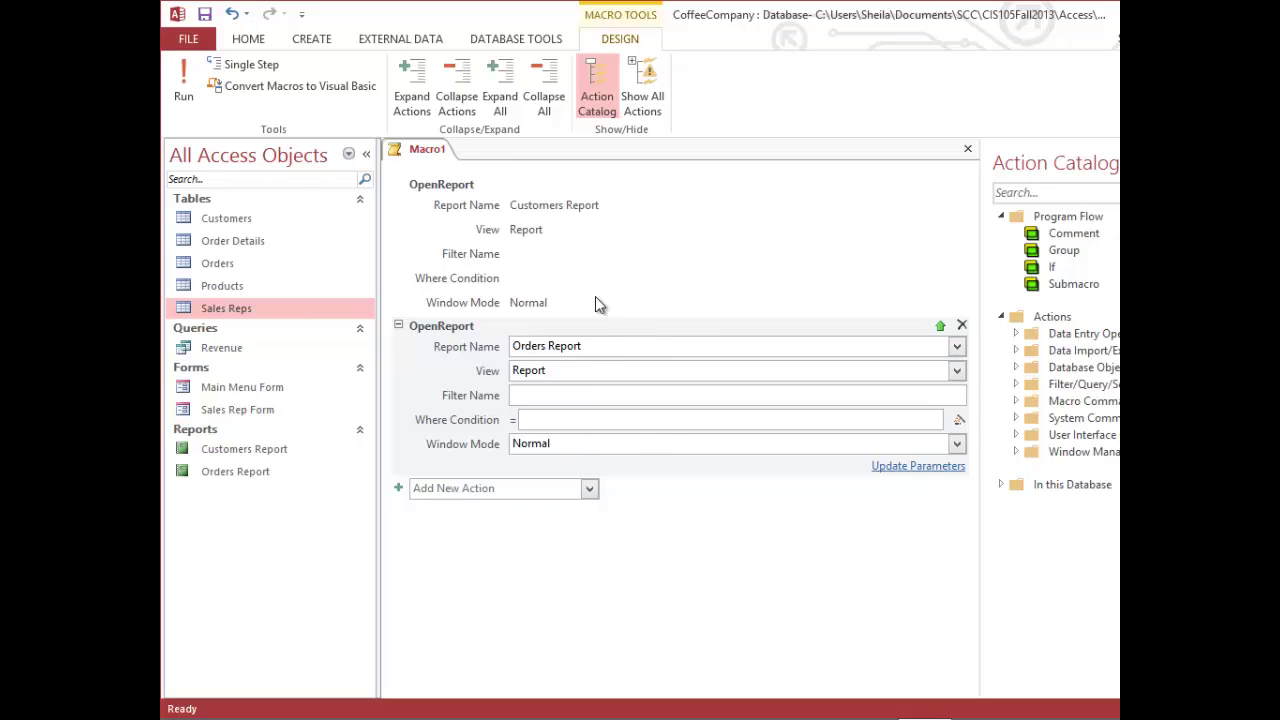
{"action": "left_click", "coordinate": [426, 152]}
Step: Save Macro1 under the name OpenReportMacro
{"action": "right_click", "coordinate": [418, 154]}
{"action": "left_click", "coordinate": [445, 160]}
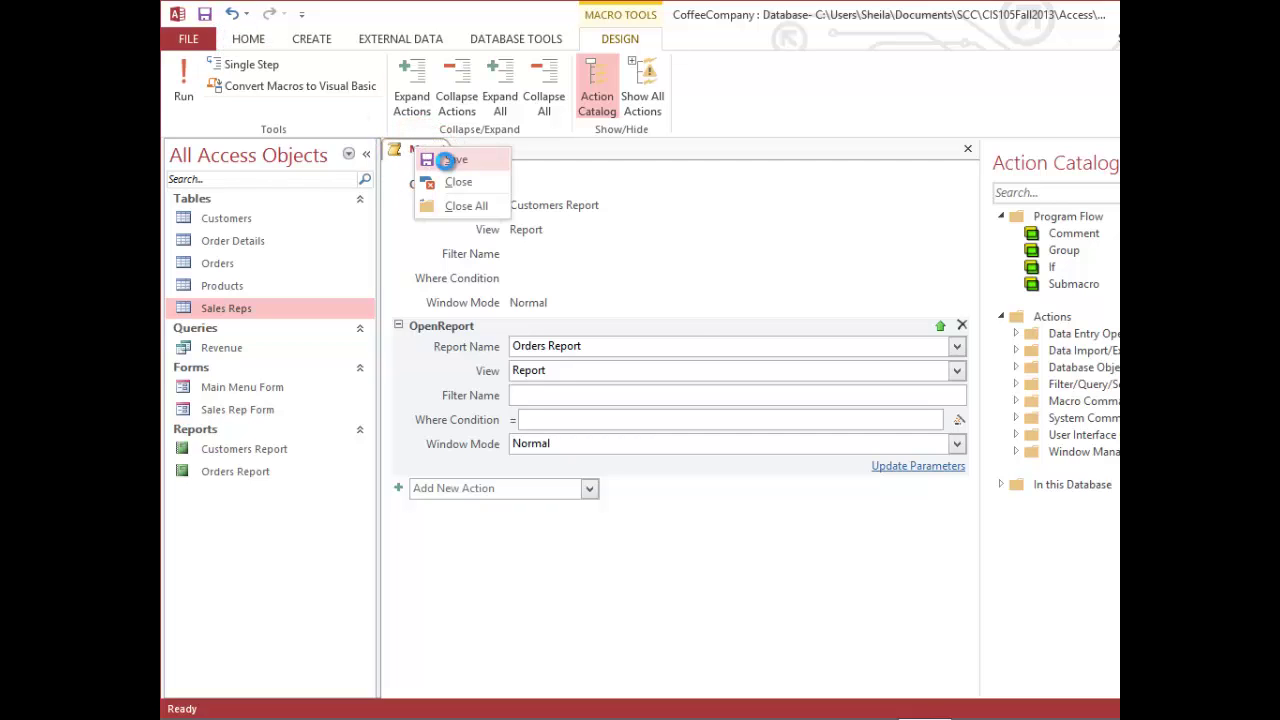
{"action": "type", "text": "Ope"}
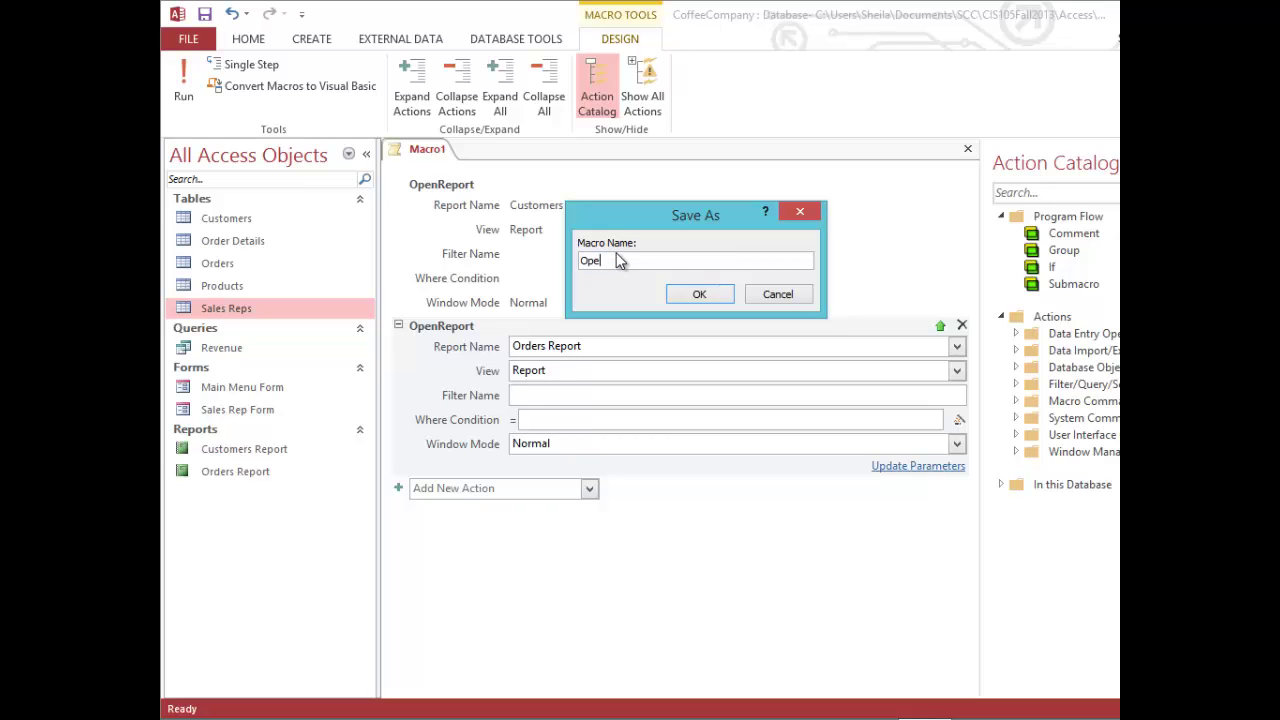
{"action": "type", "text": "nReportMacro"}
{"action": "left_click", "coordinate": [699, 293]}
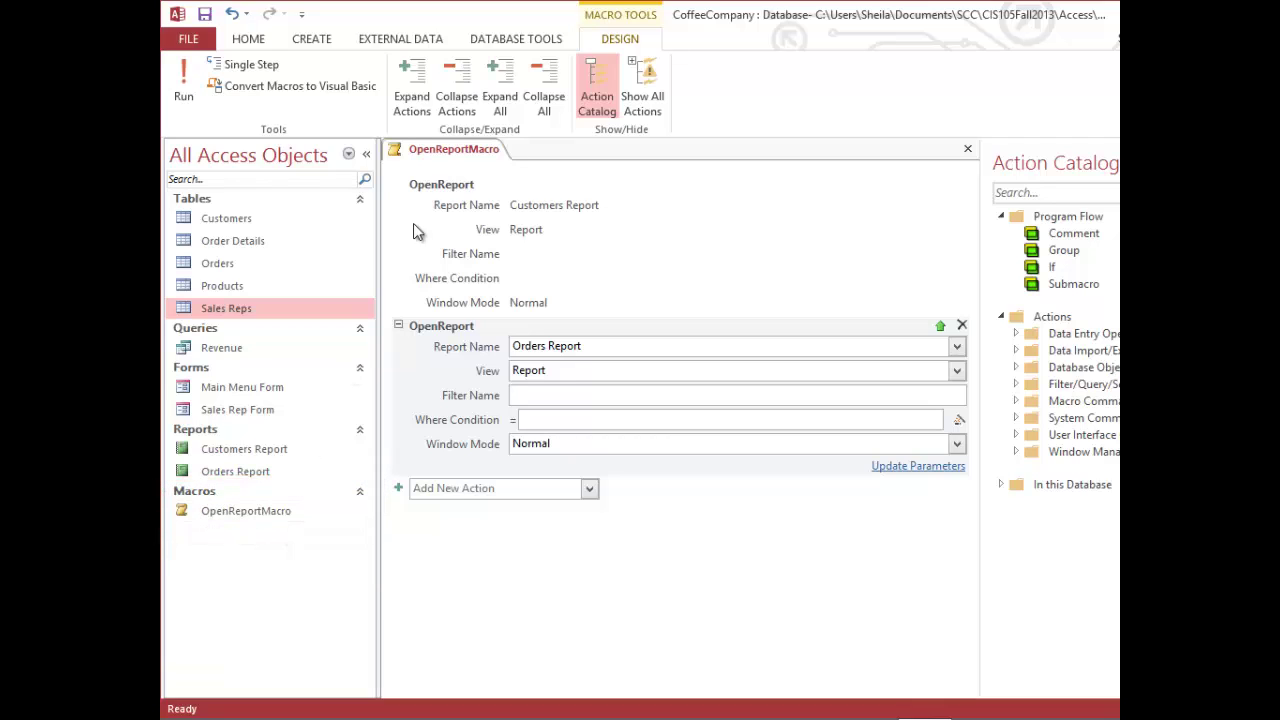
Step: Close the OpenReportMacro design window
{"action": "left_click", "coordinate": [457, 152]}
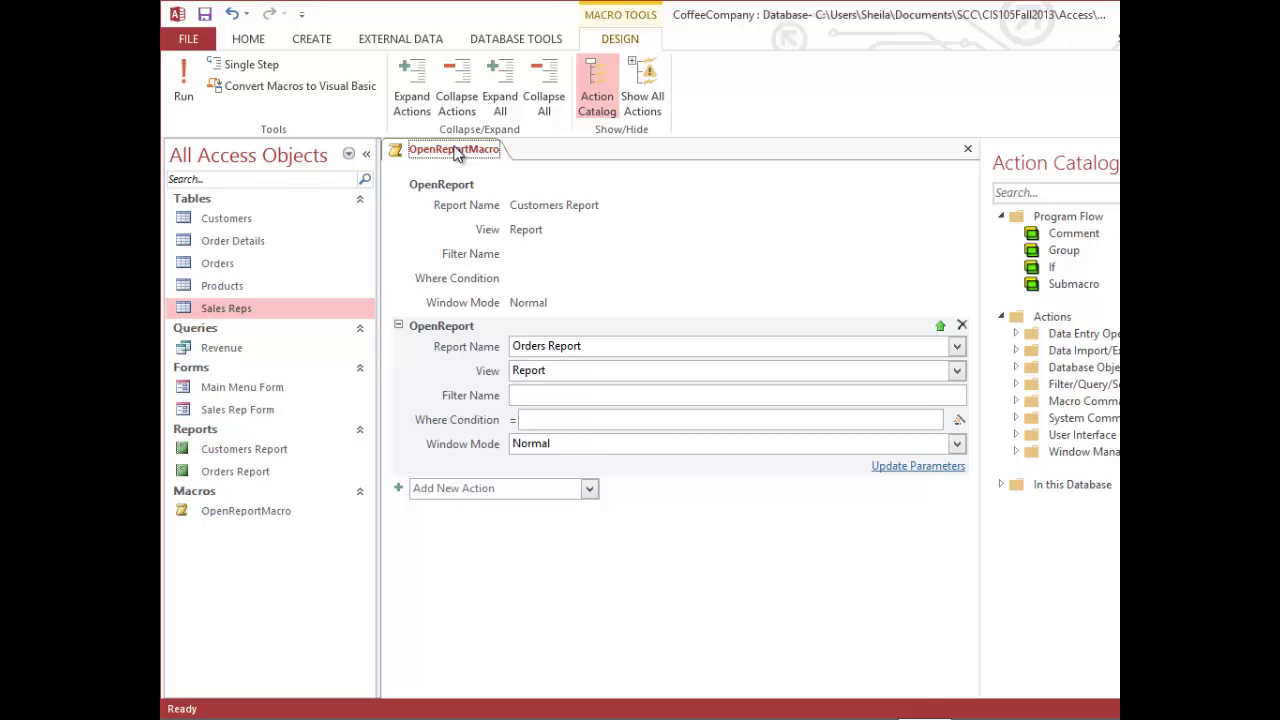
{"action": "right_click", "coordinate": [455, 150]}
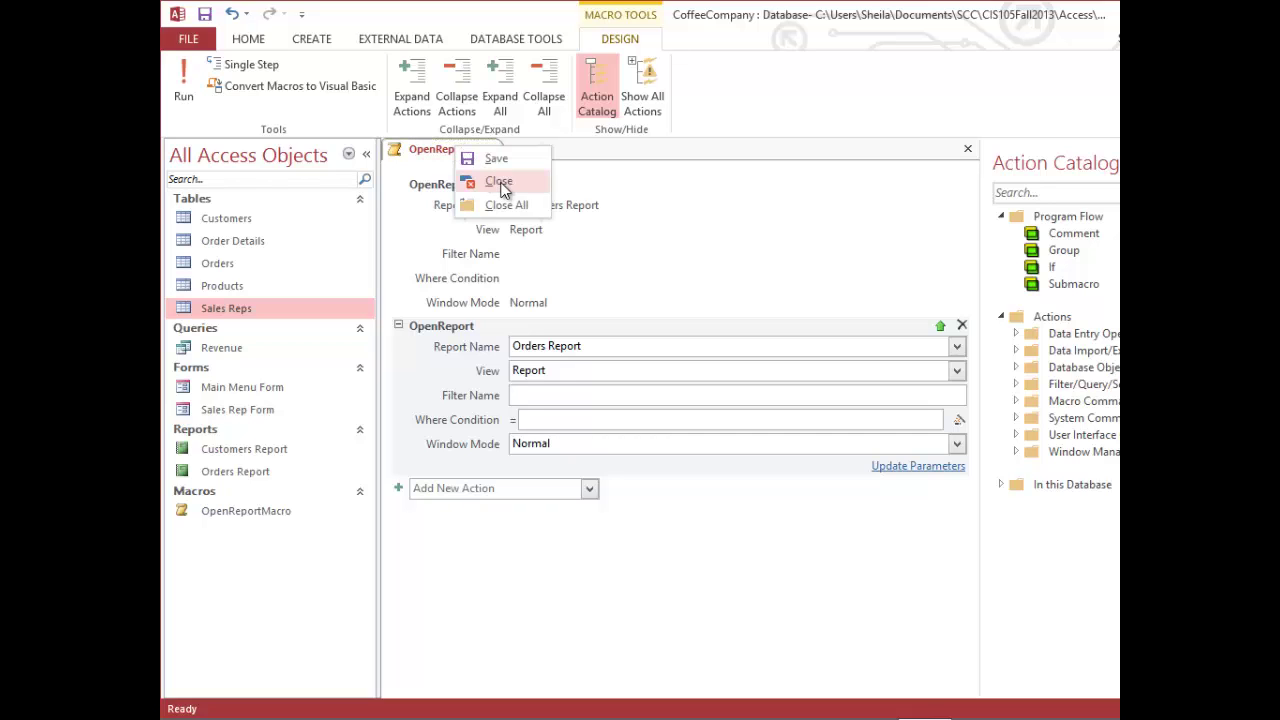
{"action": "left_click", "coordinate": [499, 182]}
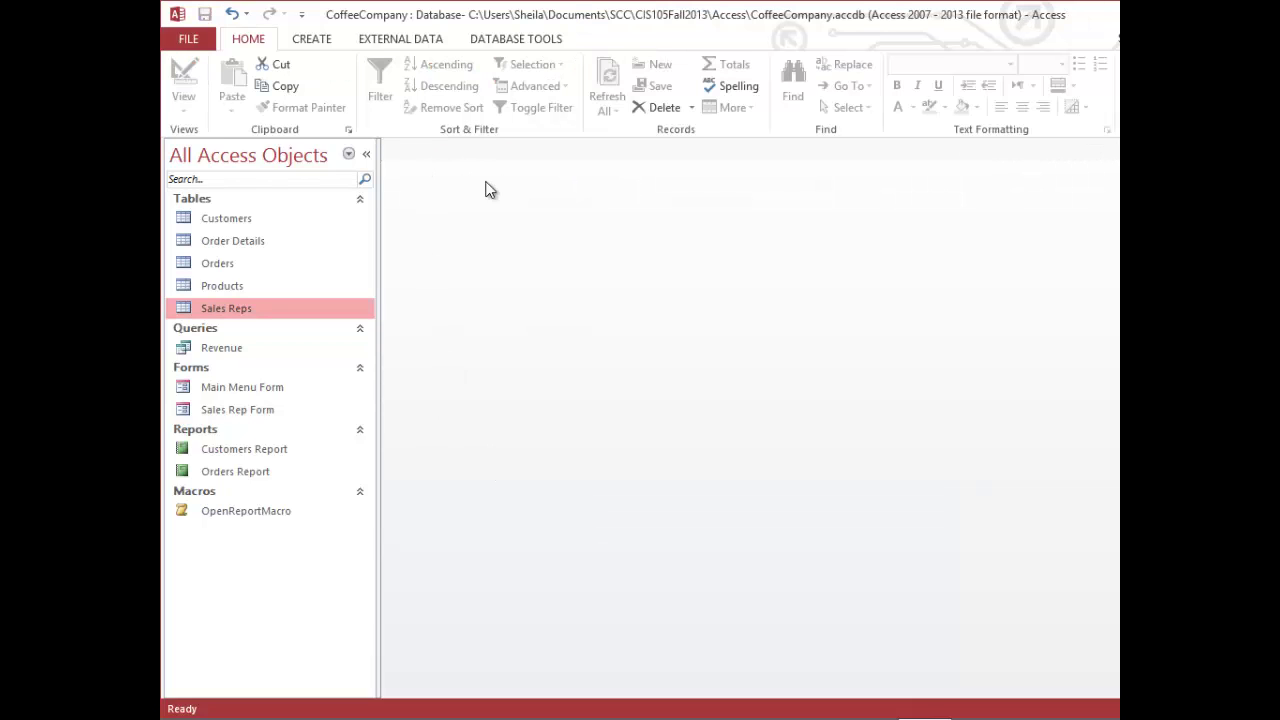
{"action": "double_click", "coordinate": [275, 515]}
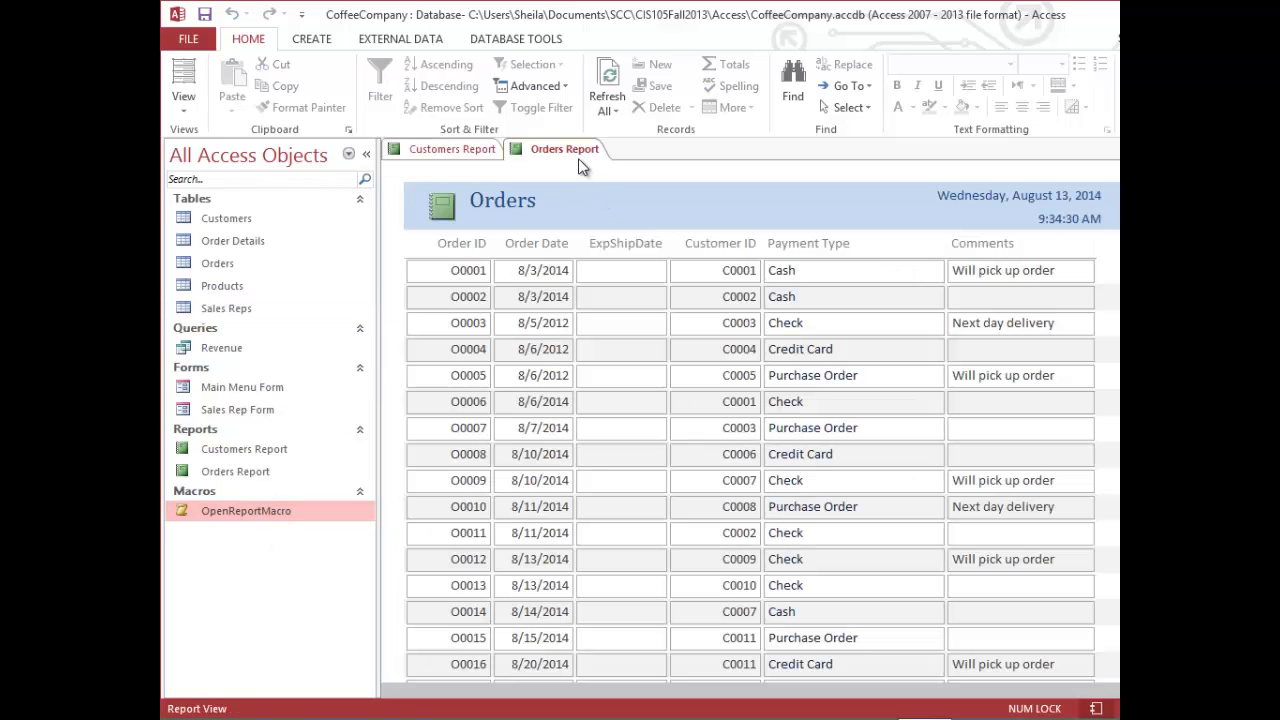
{"action": "left_click", "coordinate": [451, 158]}
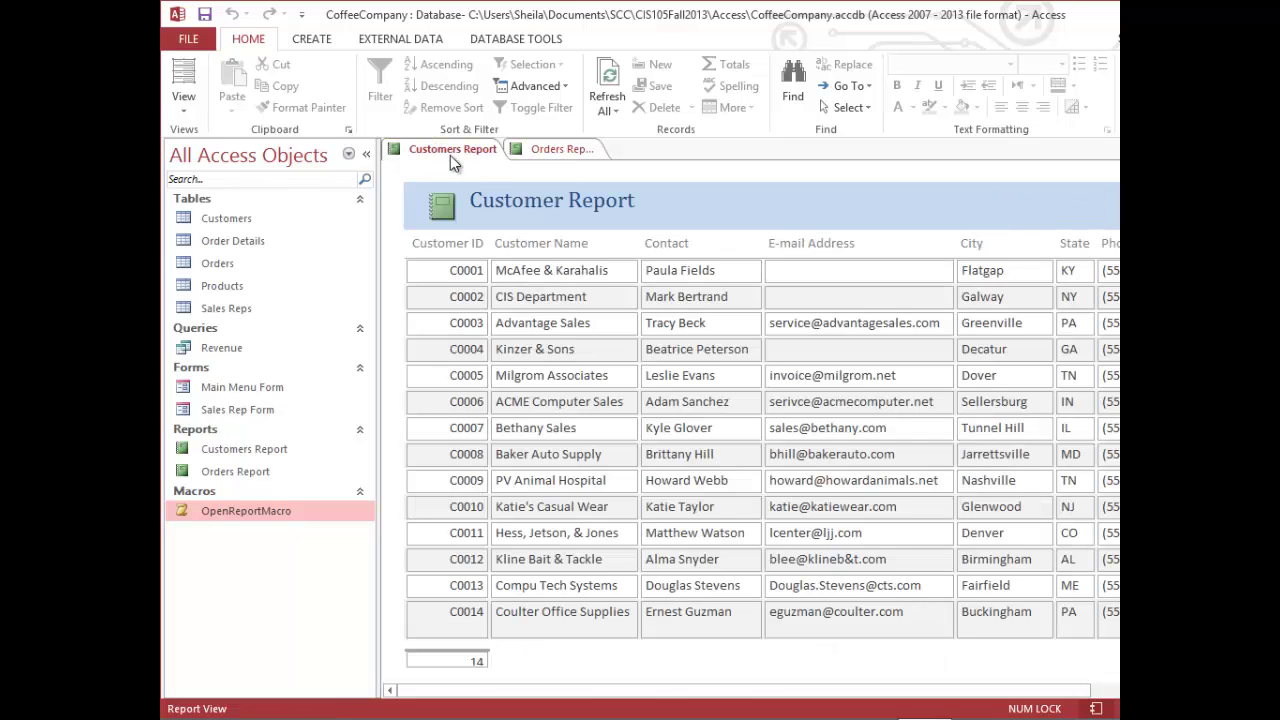
{"action": "left_click", "coordinate": [567, 155]}
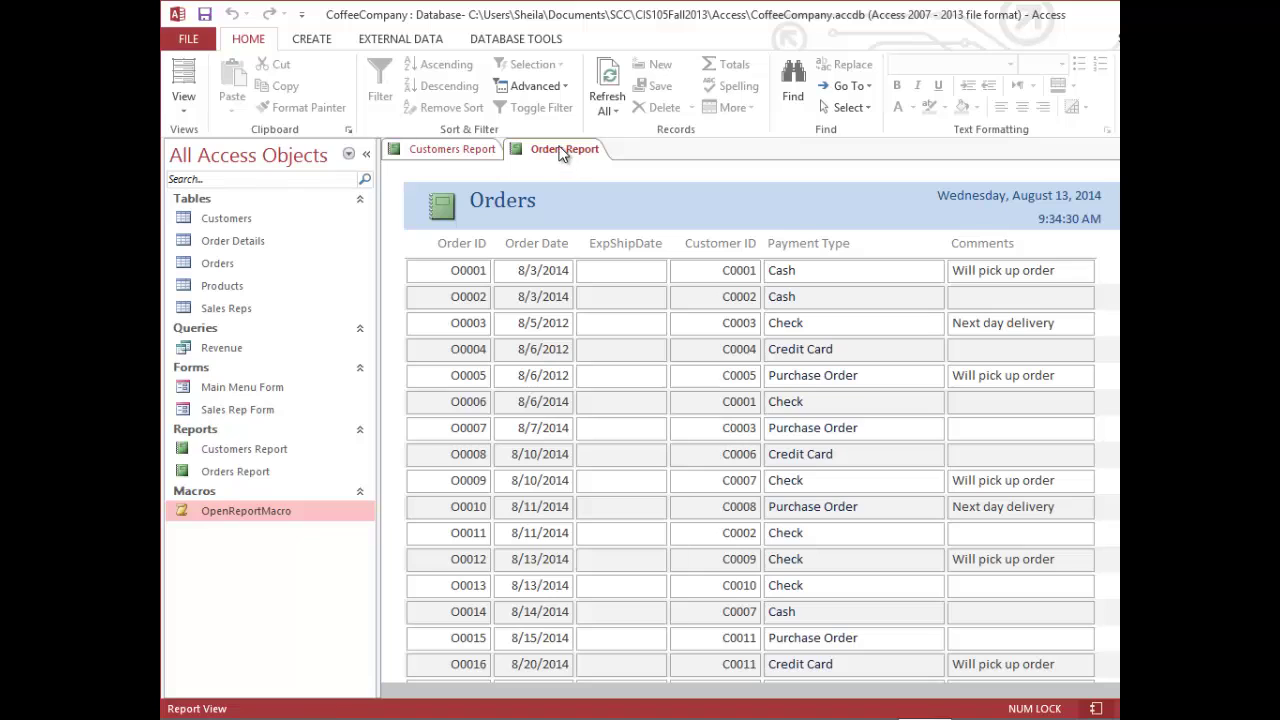
{"action": "right_click", "coordinate": [563, 152]}
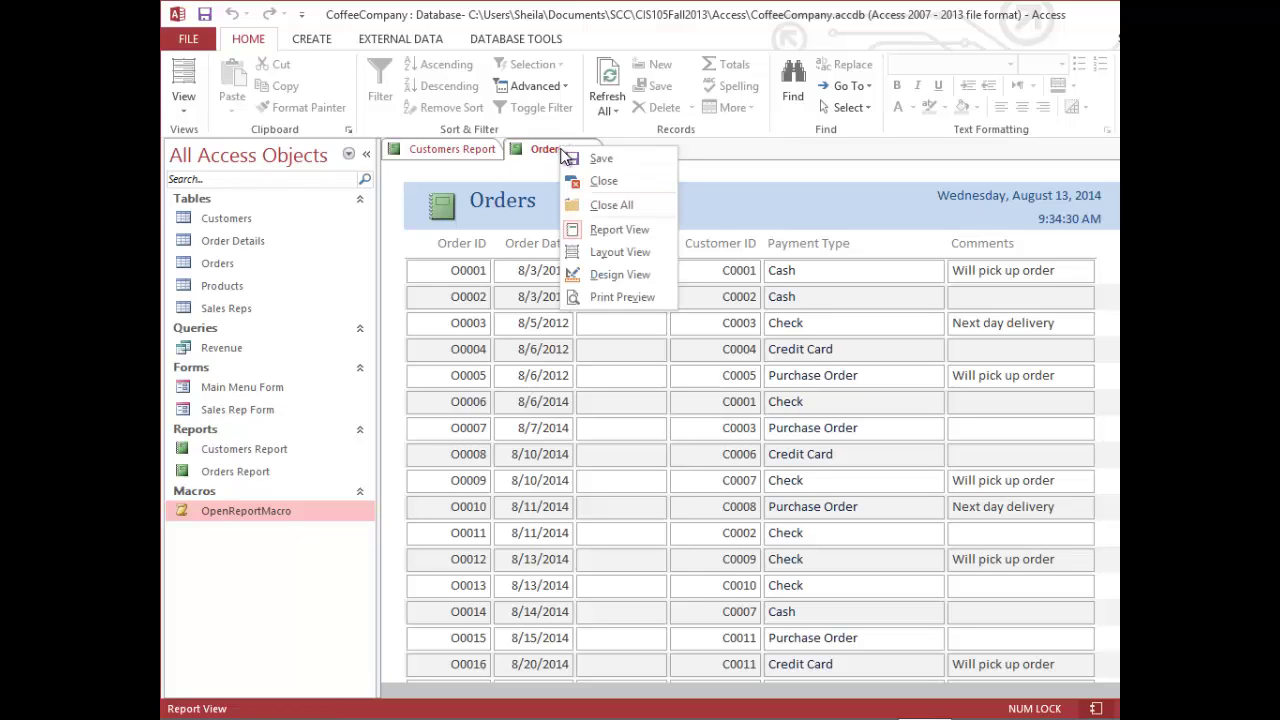
{"action": "left_click", "coordinate": [597, 208]}
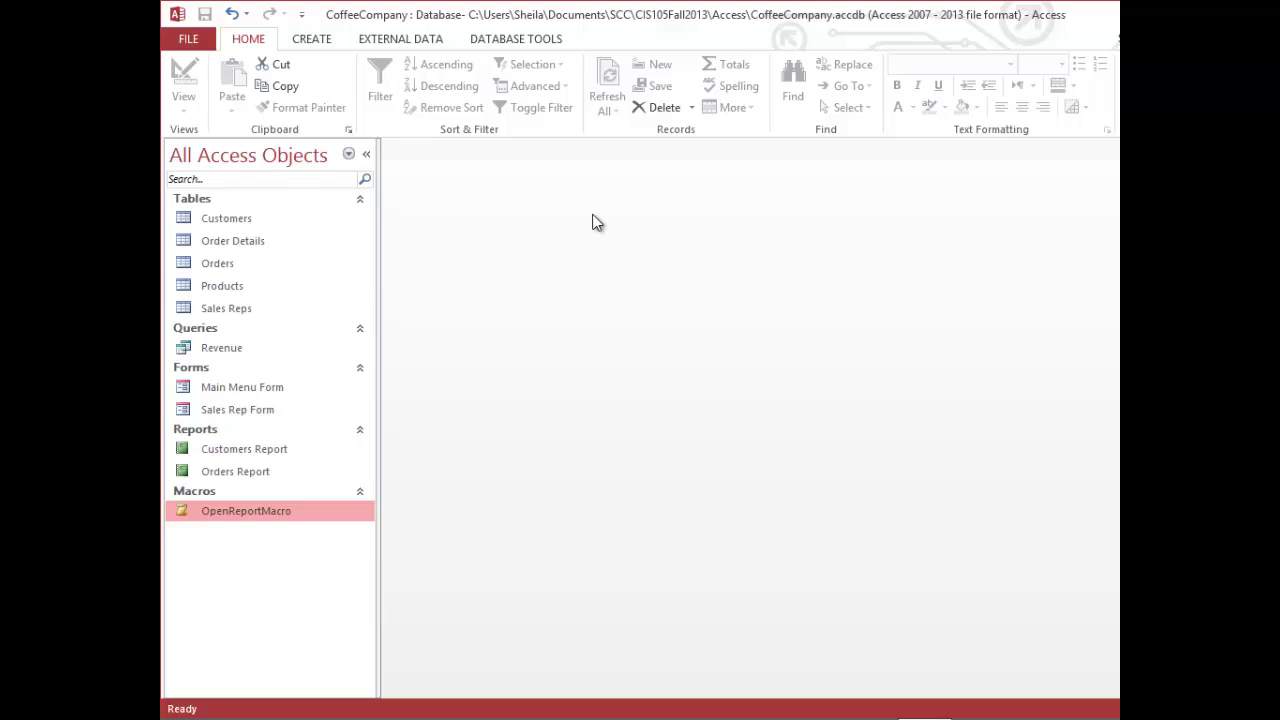
Step: Open Main Menu Form from the Navigation Pane and switch it to Design View
{"action": "double_click", "coordinate": [277, 392]}
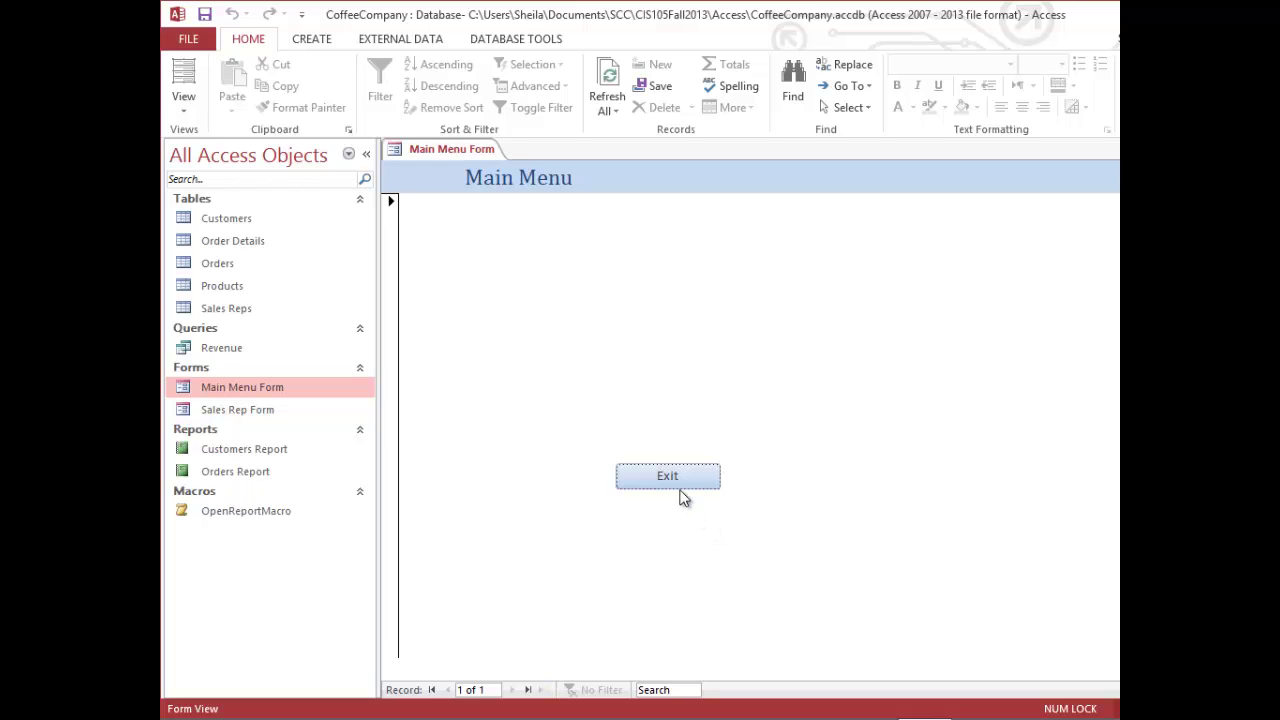
{"action": "right_click", "coordinate": [486, 152]}
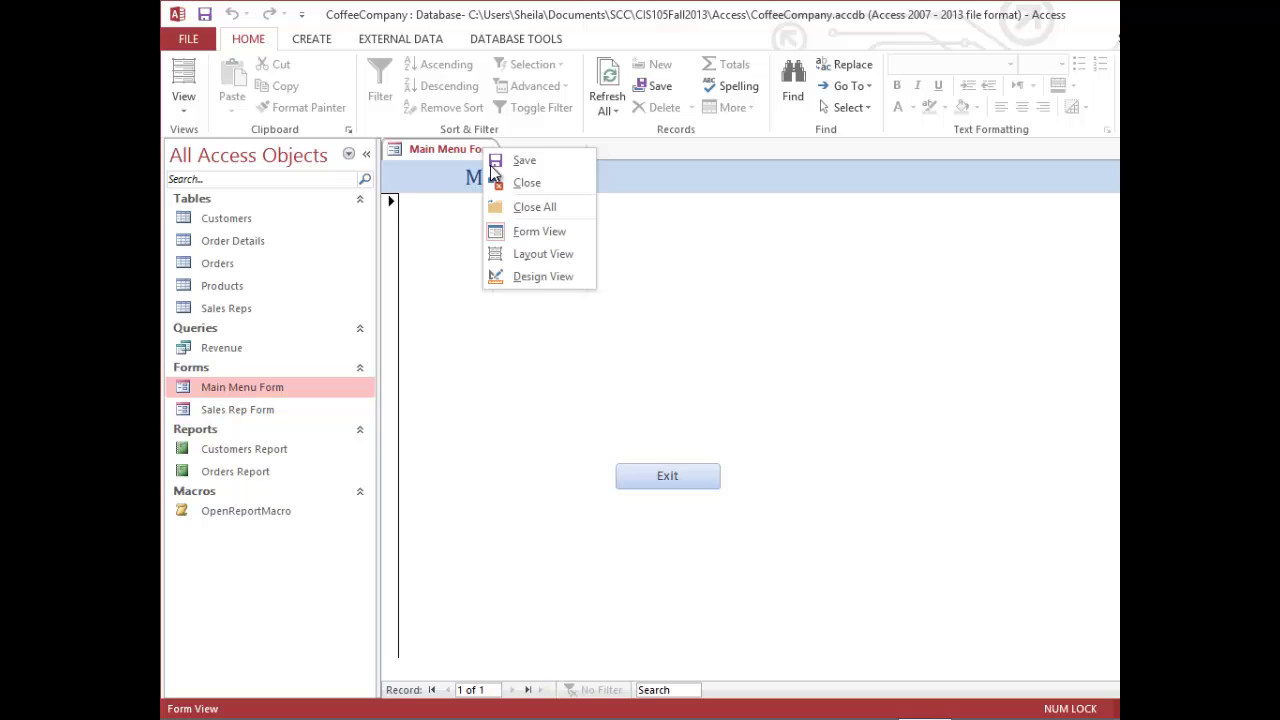
{"action": "left_click", "coordinate": [535, 280]}
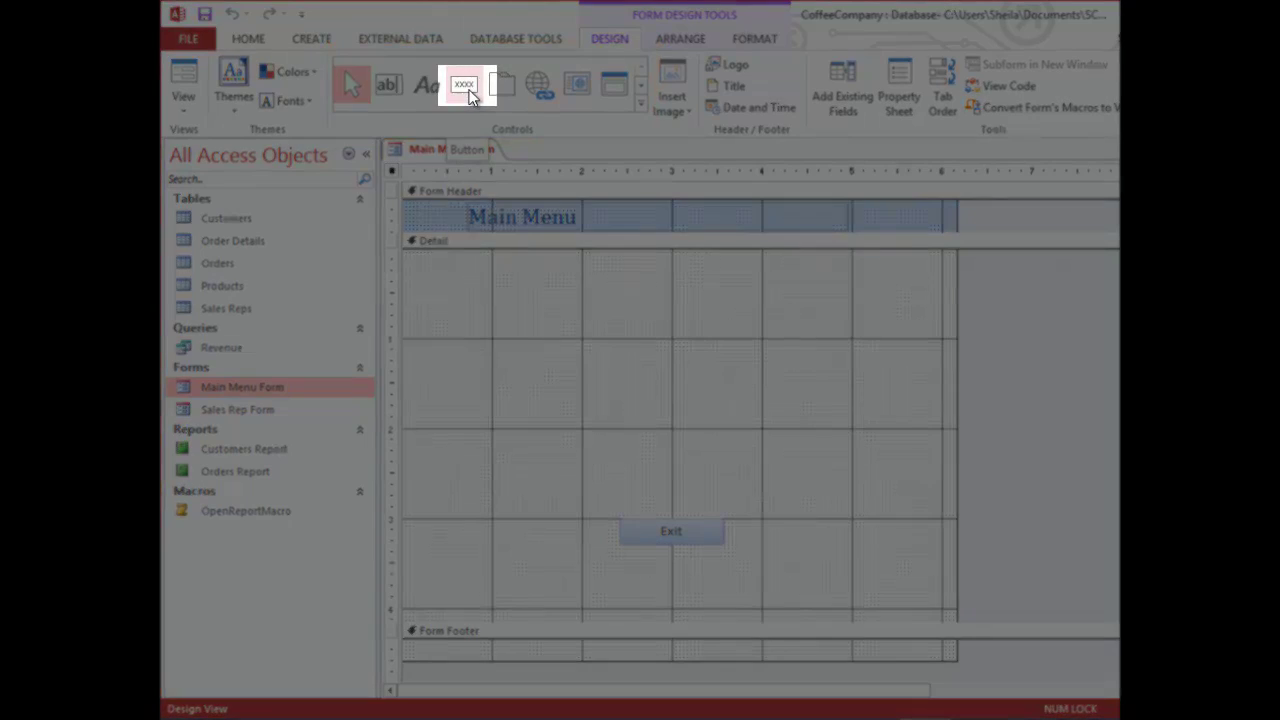
Step: Draw a Button control in the Detail section to launch the Command Button Wizard
{"action": "left_click", "coordinate": [470, 95]}
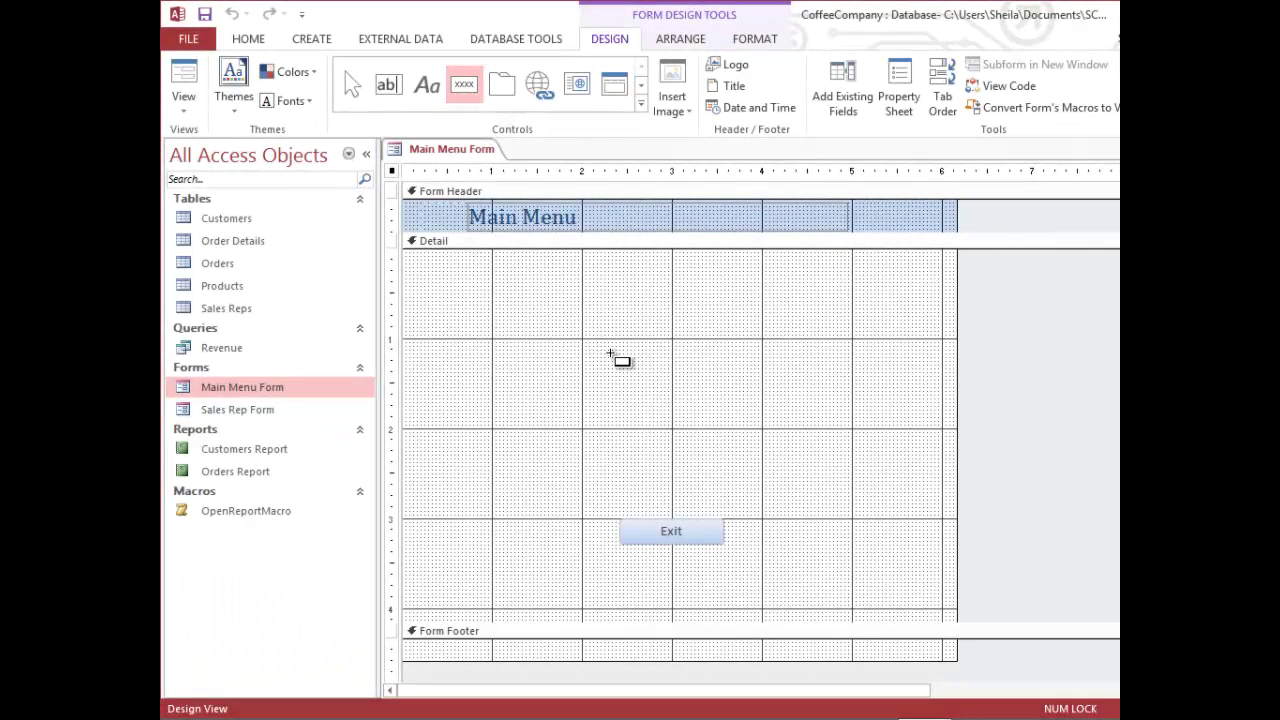
{"action": "left_click_drag", "start_coordinate": [610, 354], "coordinate": [735, 389]}
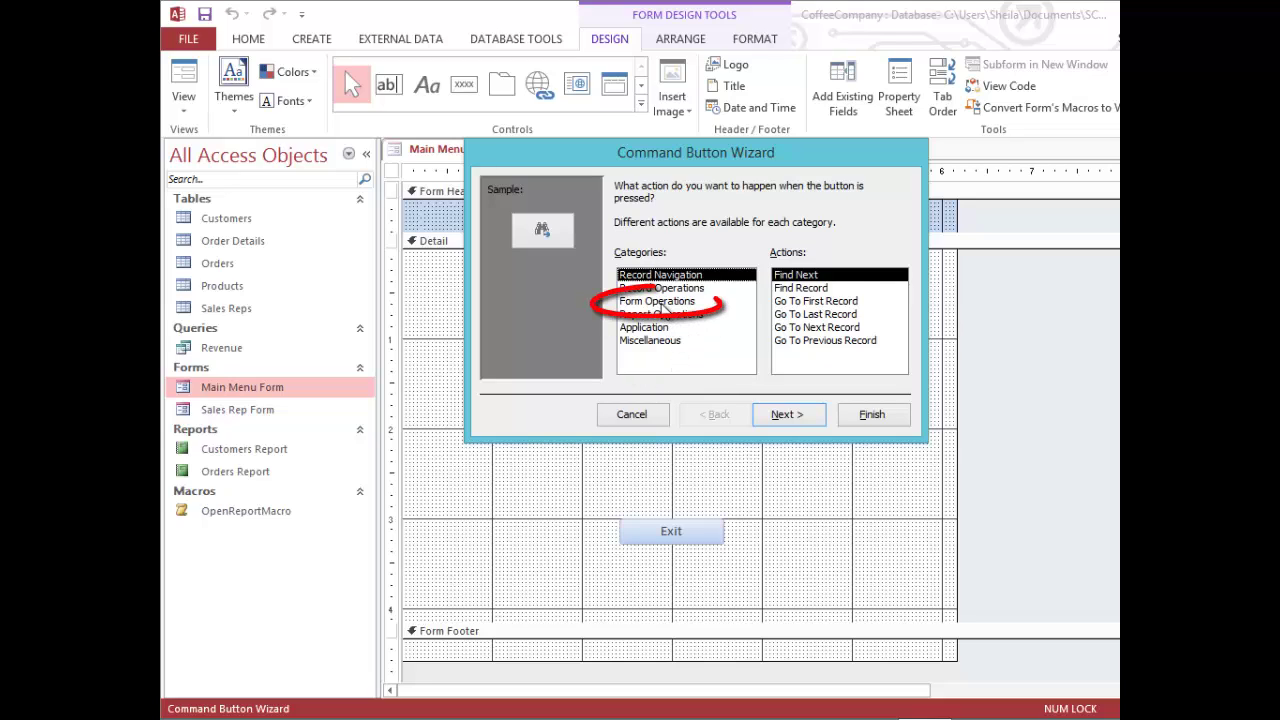
Step: Make the button a Form Operations > Open Form action for Sales Rep Form, showing all records
{"action": "left_click", "coordinate": [661, 303]}
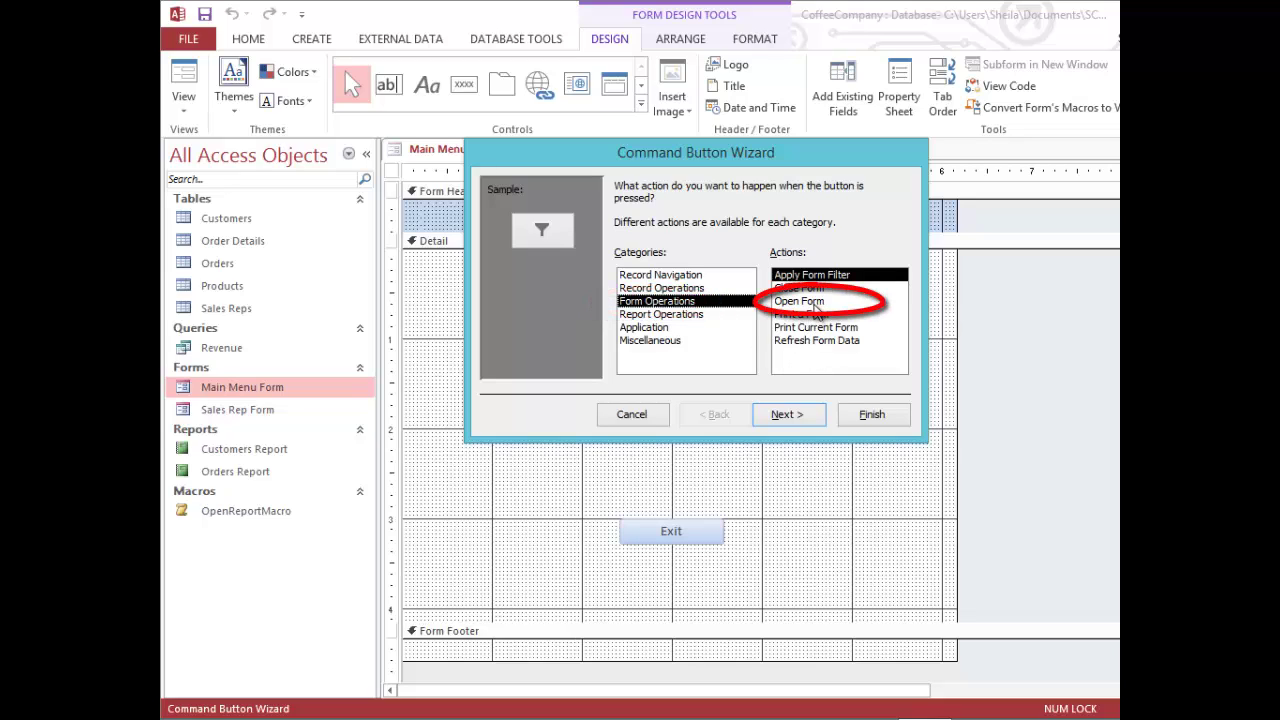
{"action": "left_click", "coordinate": [816, 303]}
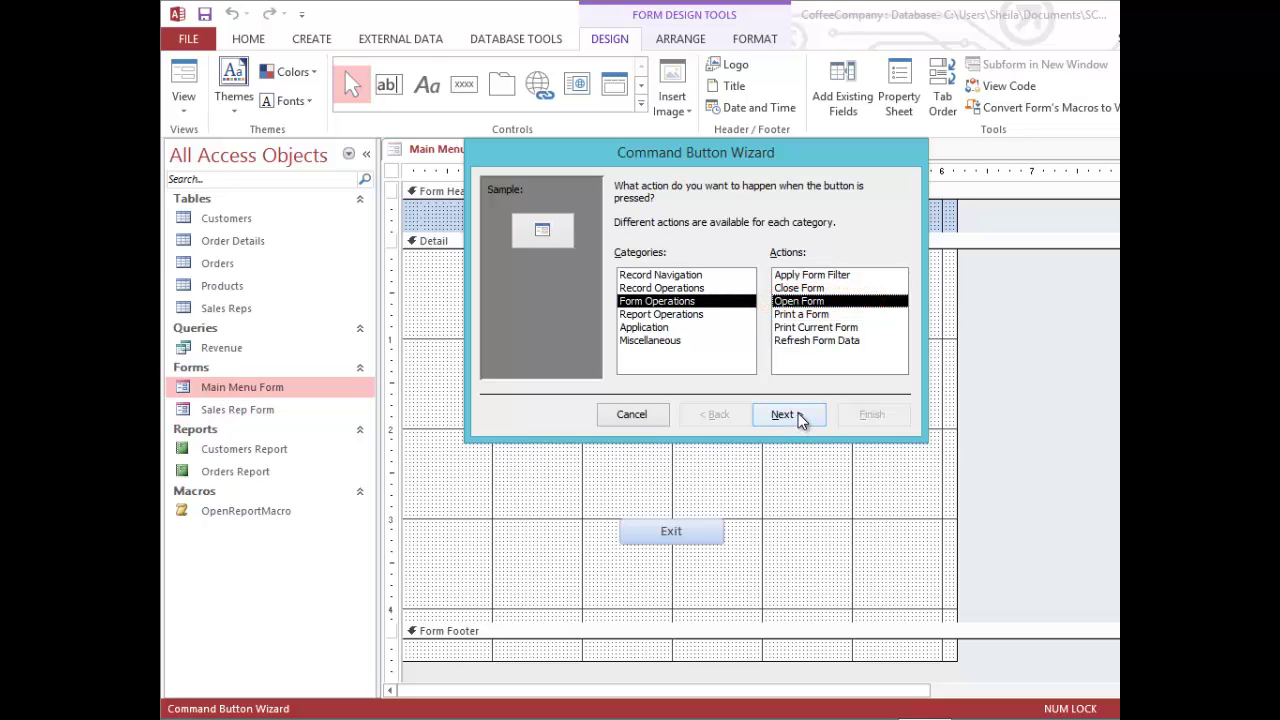
{"action": "left_click", "coordinate": [800, 416]}
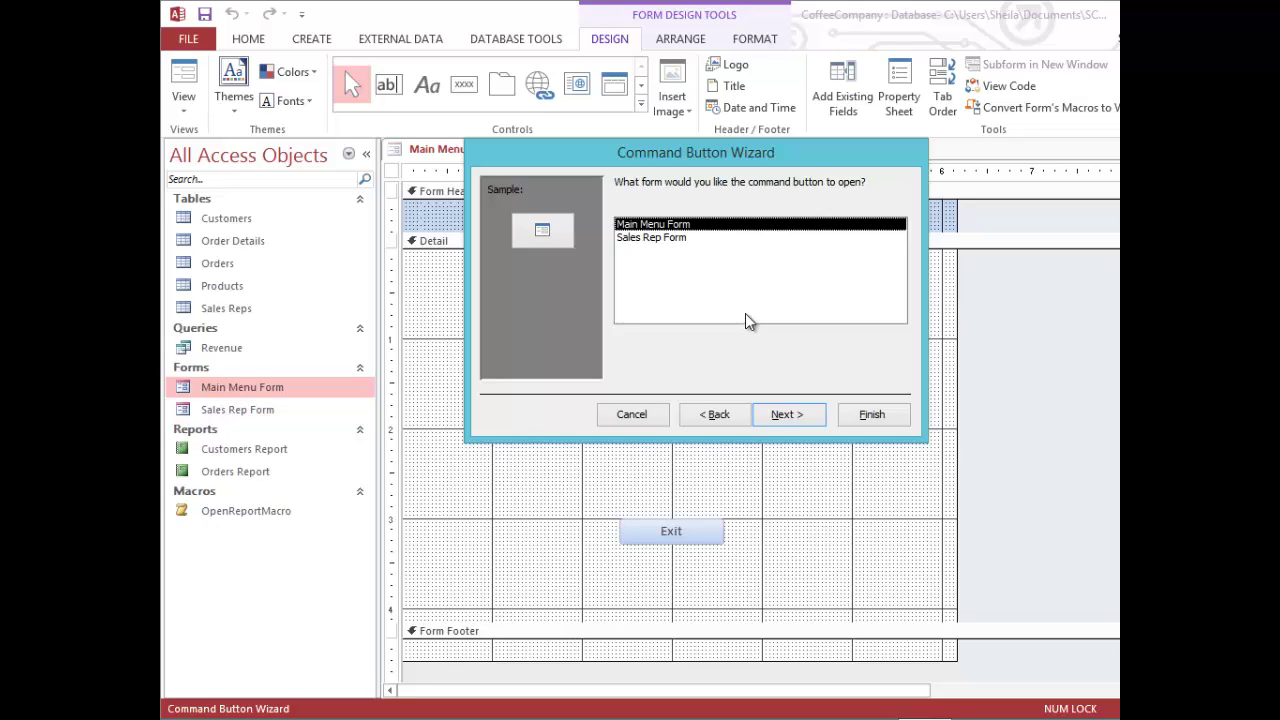
{"action": "left_click", "coordinate": [670, 241]}
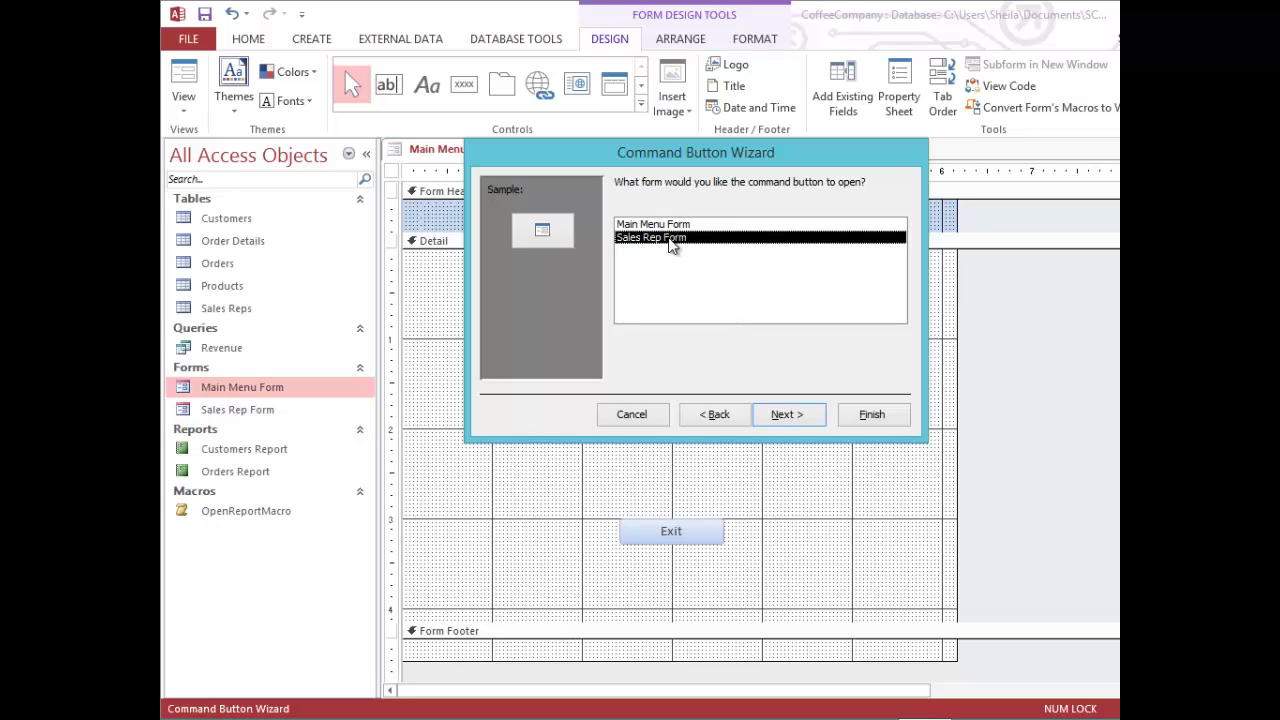
{"action": "left_click", "coordinate": [806, 417]}
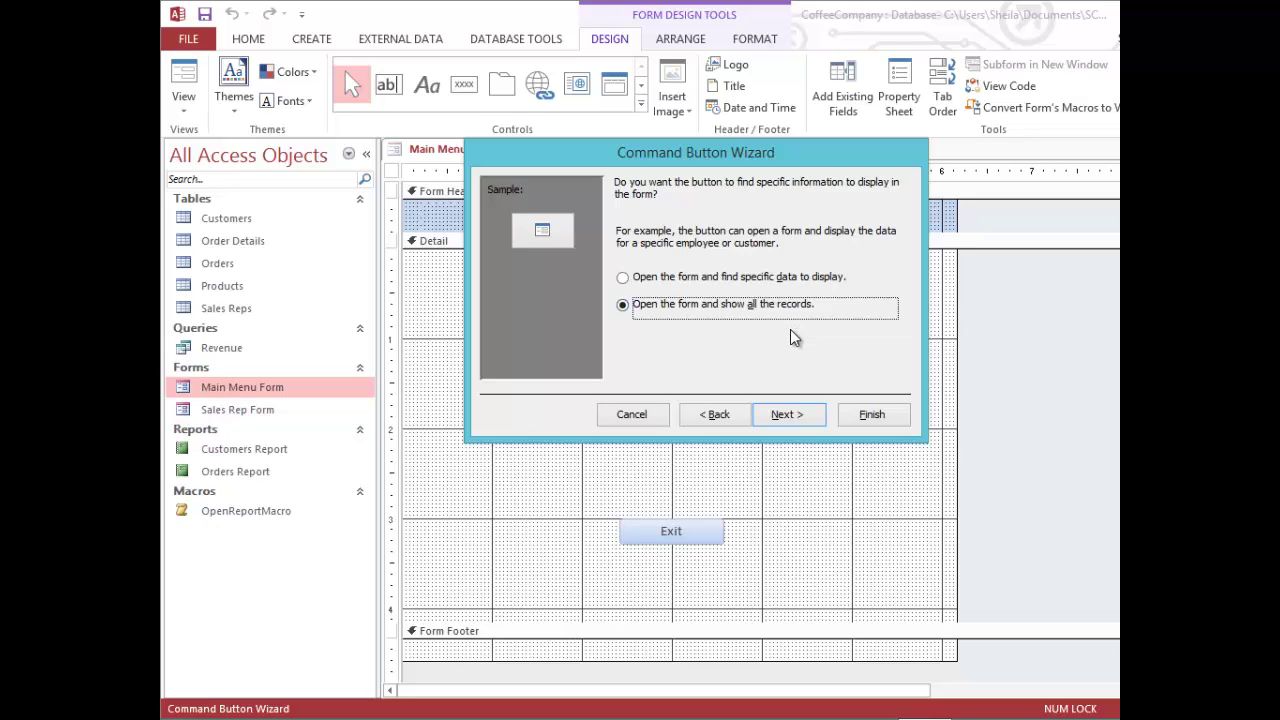
{"action": "left_click", "coordinate": [784, 412]}
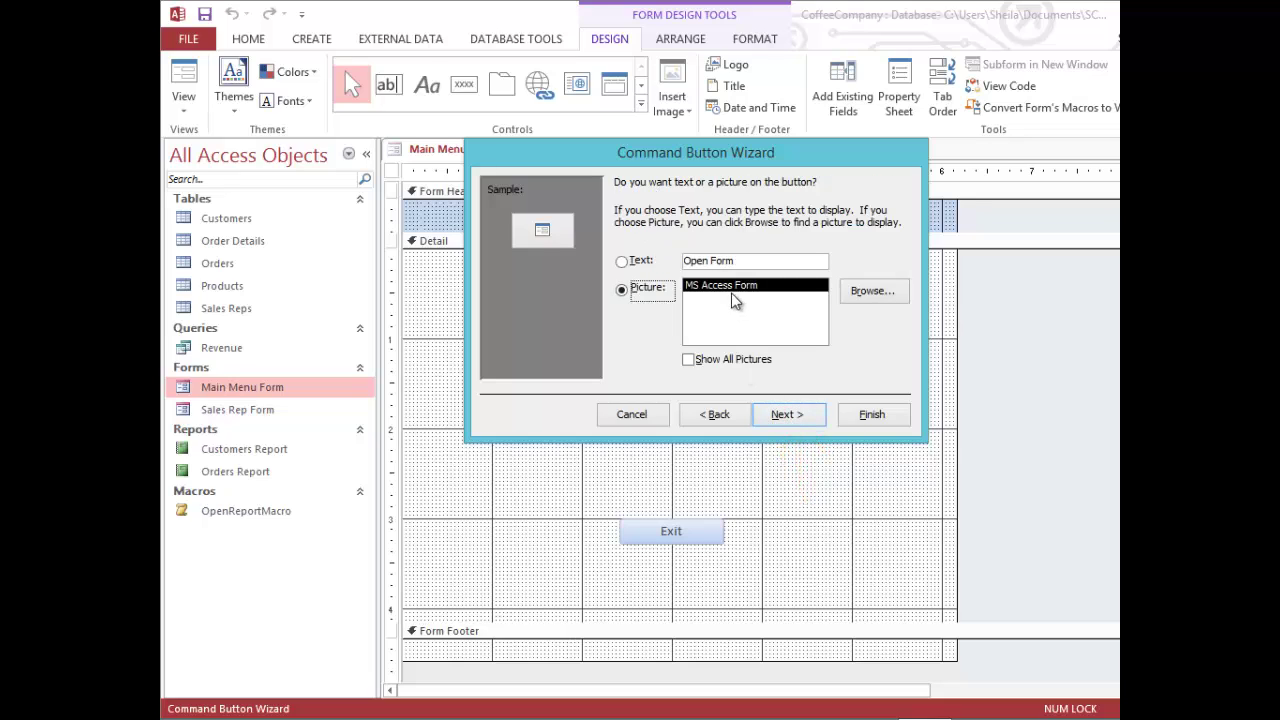
Step: Caption the button 'Open Sales Rep Form', name it cmdOpenFrom, and finish the wizard
{"action": "left_click", "coordinate": [628, 262]}
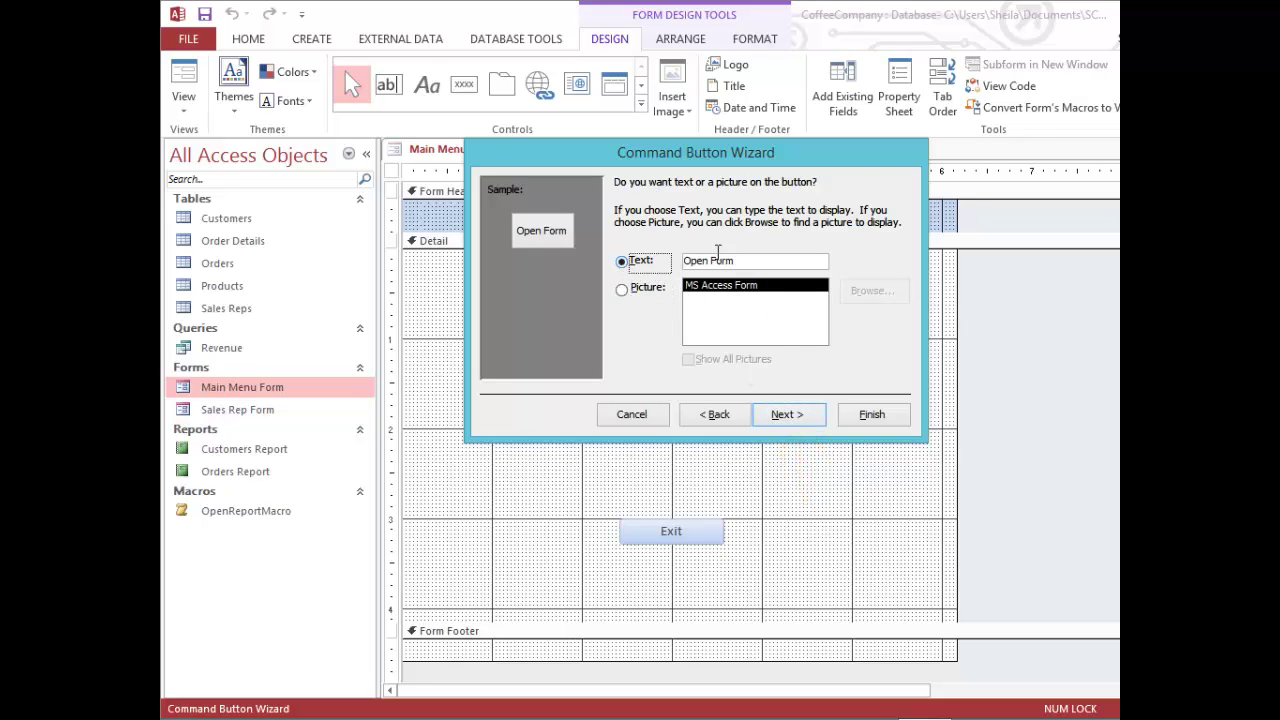
{"action": "left_click", "coordinate": [756, 262]}
{"action": "key", "text": "BackSpace"}
{"action": "key", "text": "BackSpace"}
{"action": "key", "text": "BackSpace"}
{"action": "key", "text": "BackSpace"}
{"action": "type", "text": "Sa"}
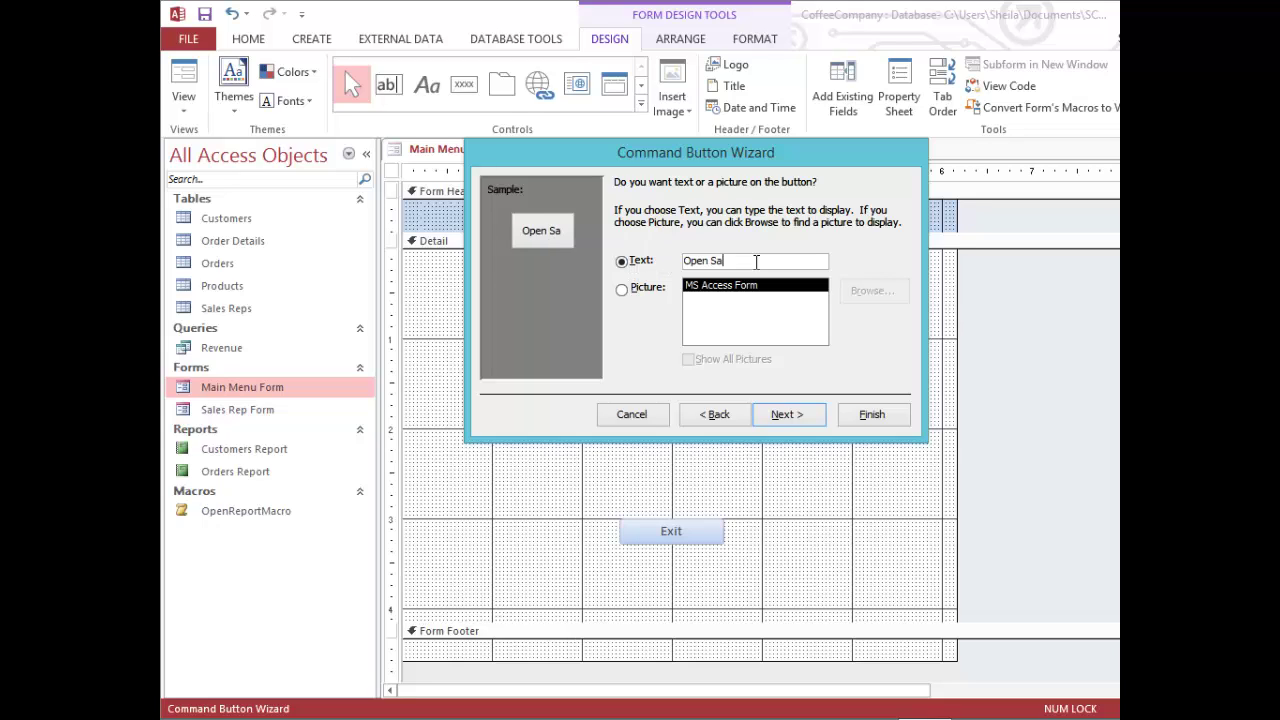
{"action": "type", "text": "les Rep Form"}
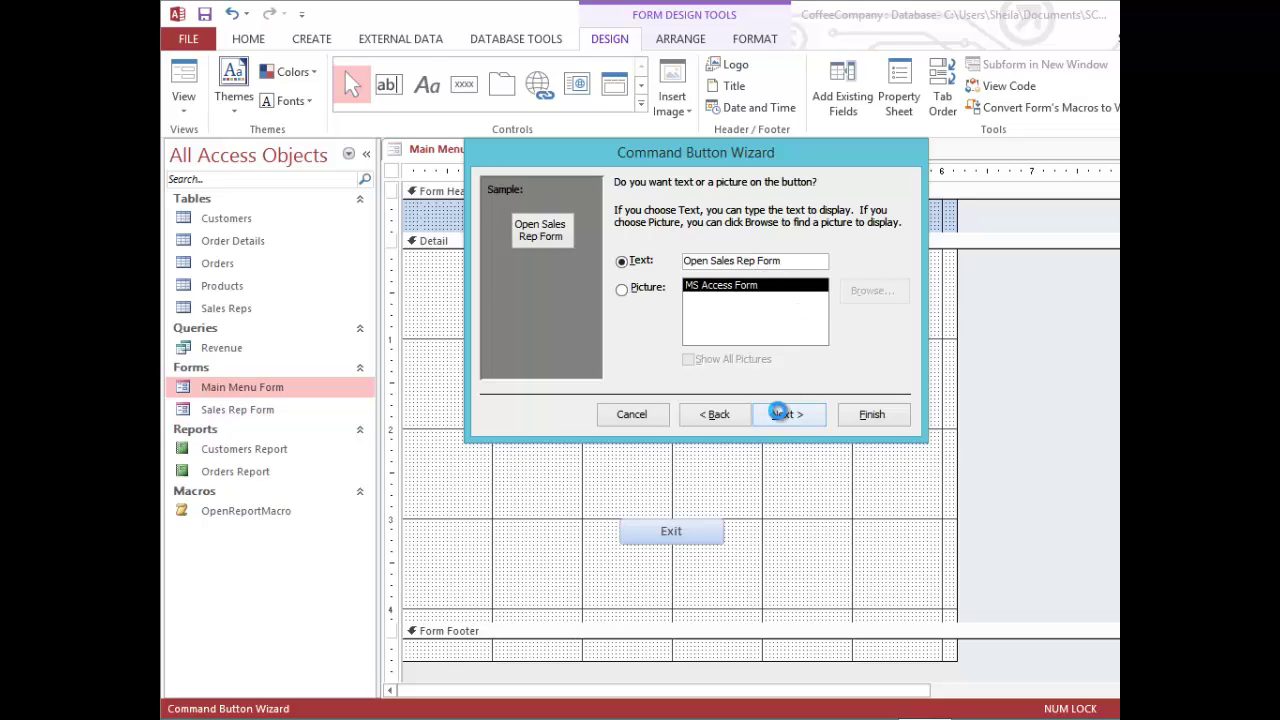
{"action": "left_click", "coordinate": [784, 414]}
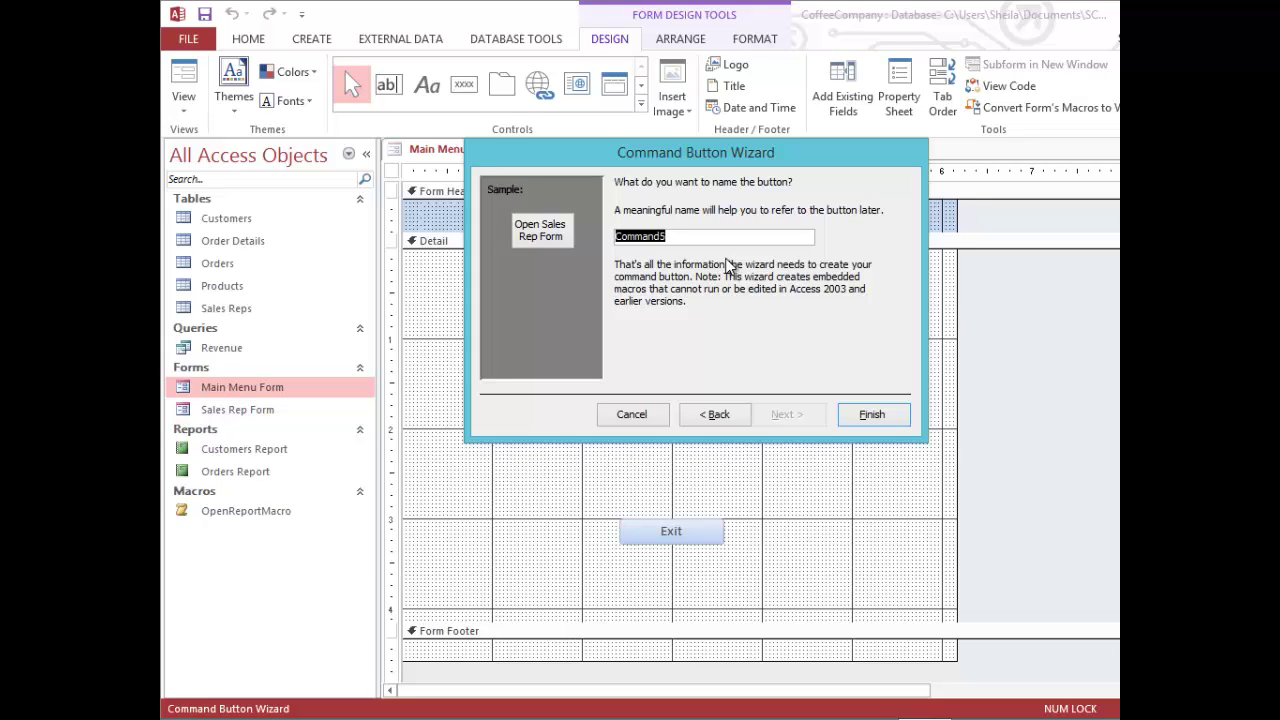
{"action": "type", "text": "cm"}
{"action": "type", "text": "dOpenFrom"}
{"action": "left_click", "coordinate": [866, 421]}
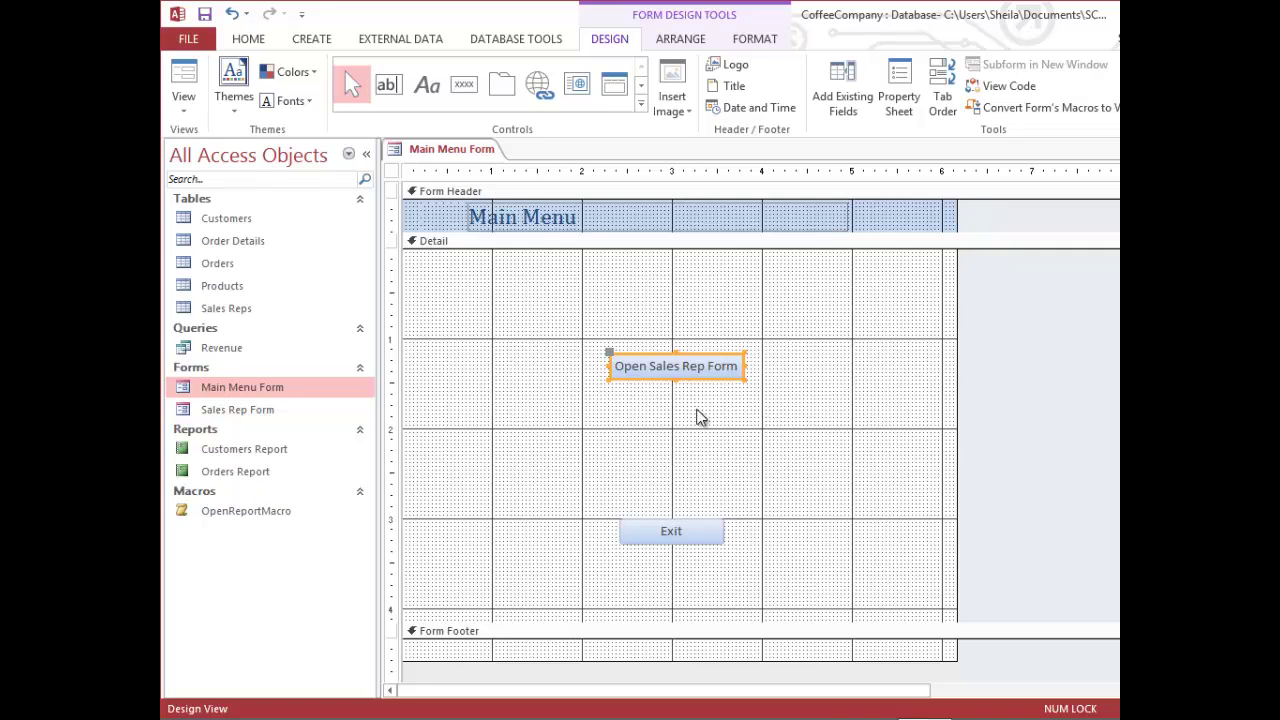
Step: Save Main Menu Form, then test the button in Form View to open Sales Rep Form
{"action": "left_click", "coordinate": [686, 374]}
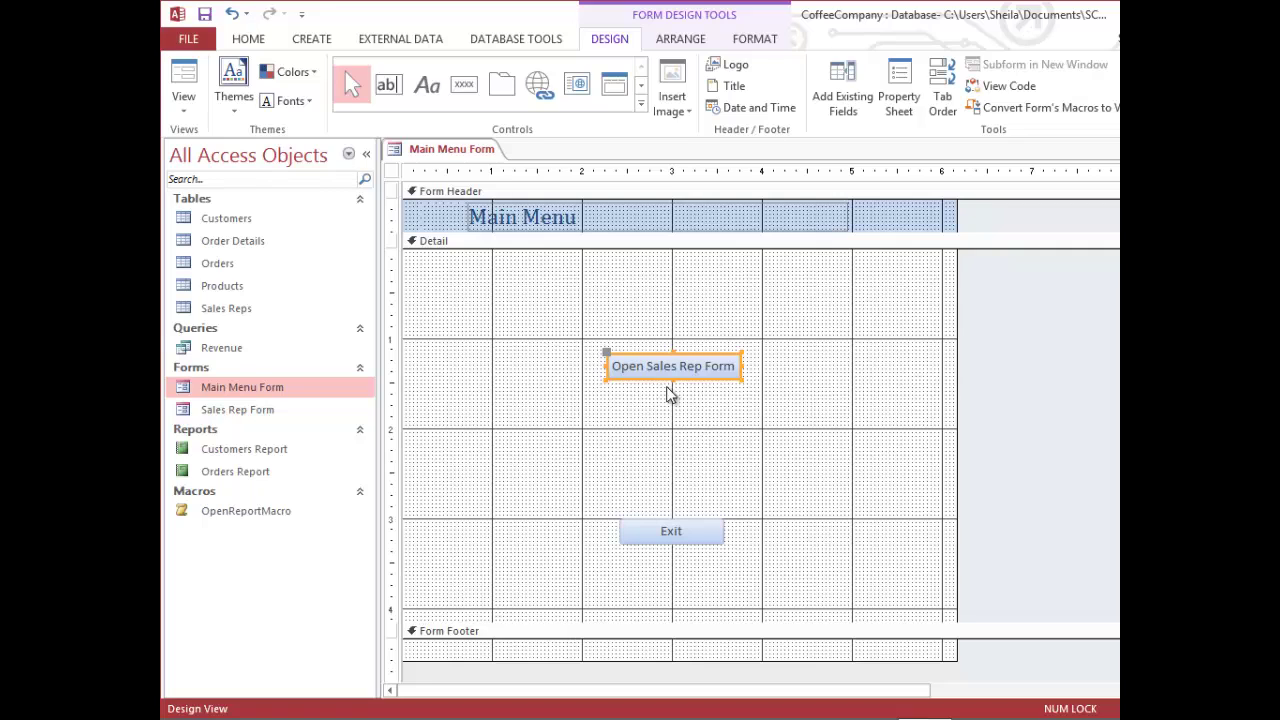
{"action": "right_click", "coordinate": [461, 149]}
{"action": "left_click", "coordinate": [504, 161]}
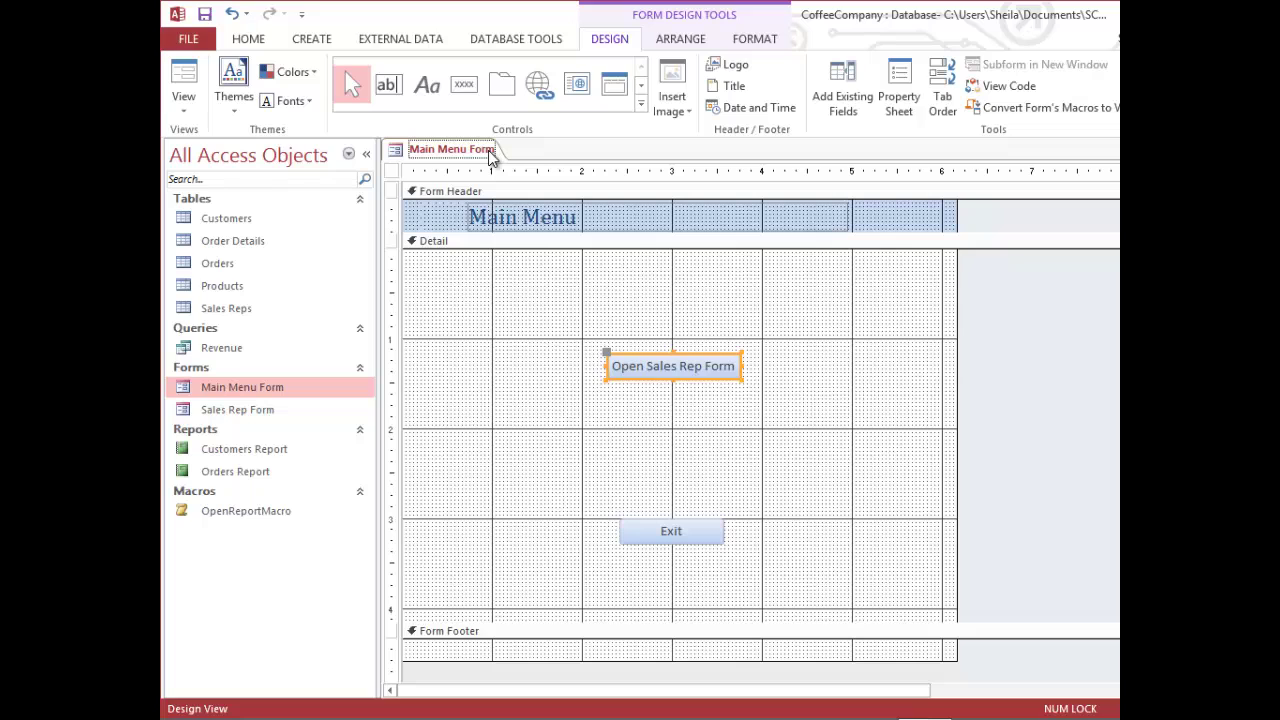
{"action": "right_click", "coordinate": [491, 157]}
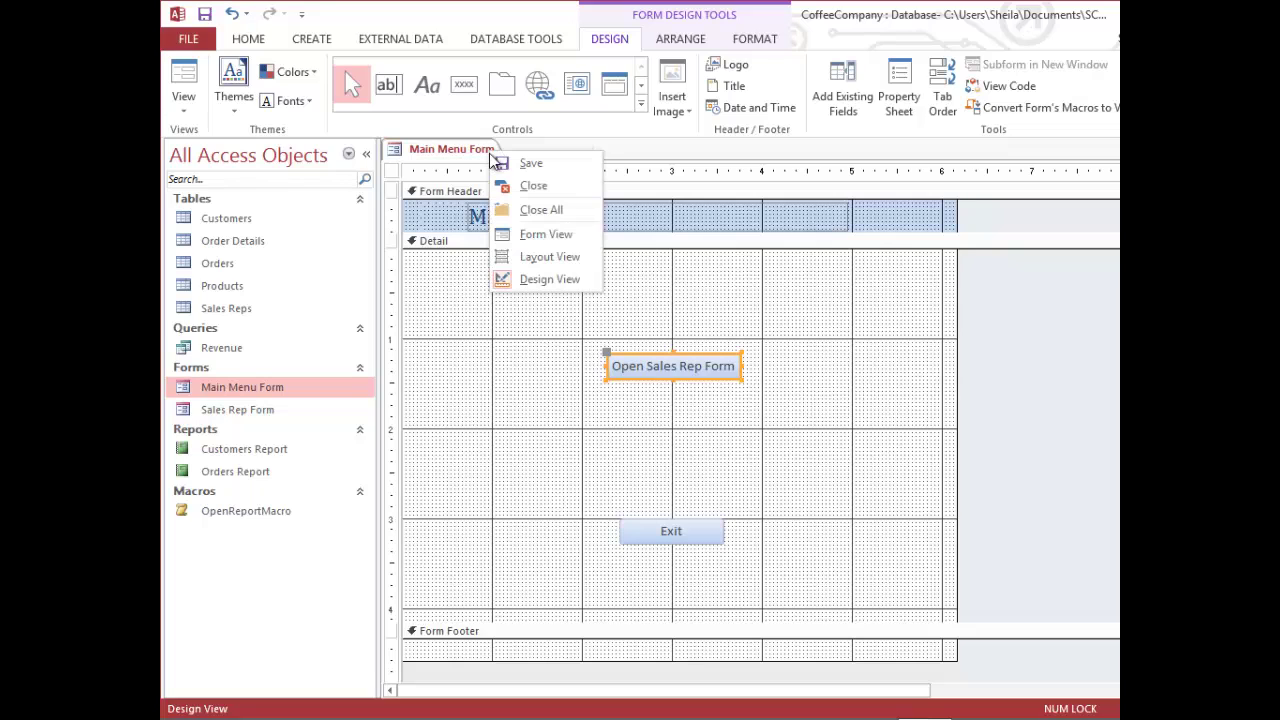
{"action": "left_click", "coordinate": [530, 237]}
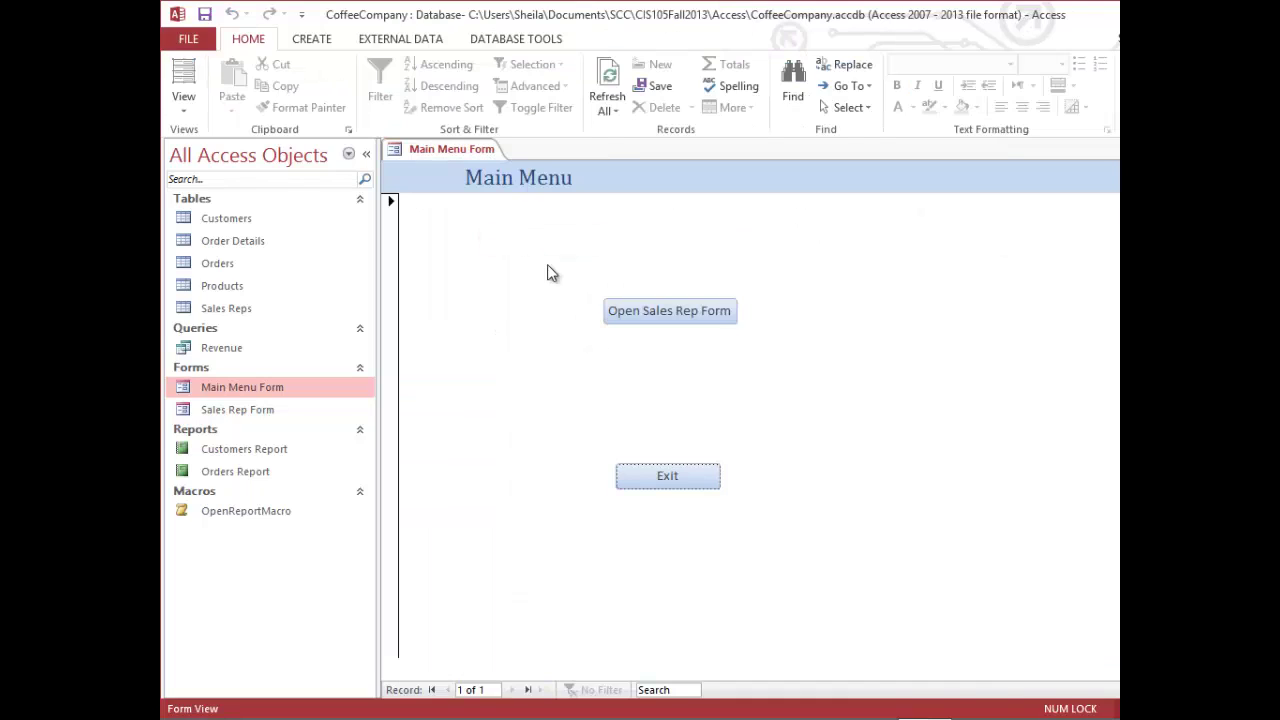
{"action": "left_click", "coordinate": [695, 313]}
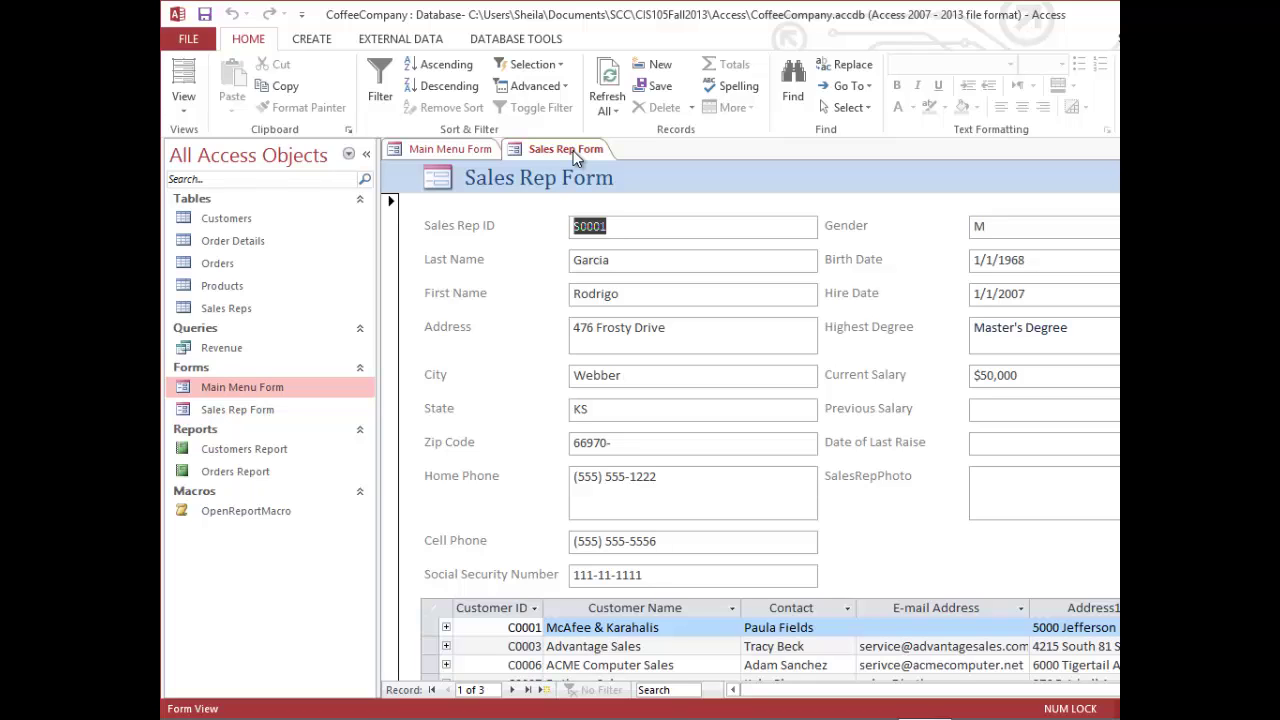
Step: Close Sales Rep Form and Main Menu Form
{"action": "right_click", "coordinate": [573, 150]}
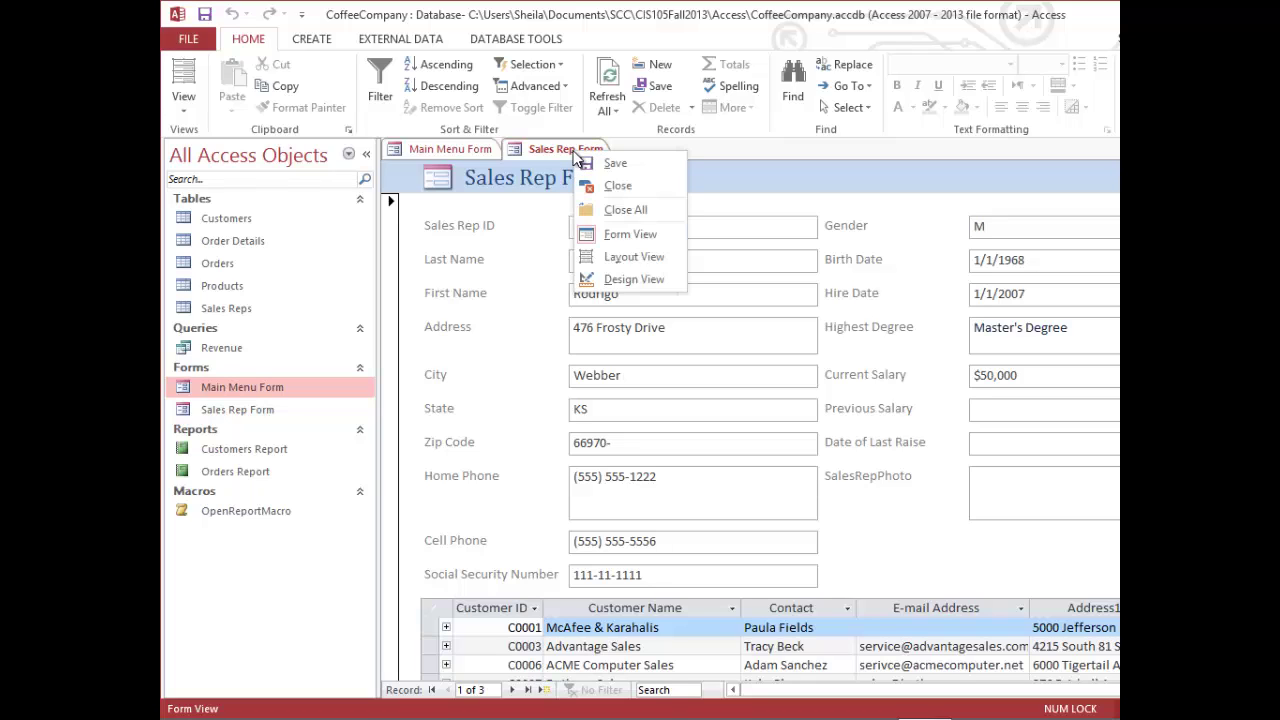
{"action": "left_click", "coordinate": [598, 184]}
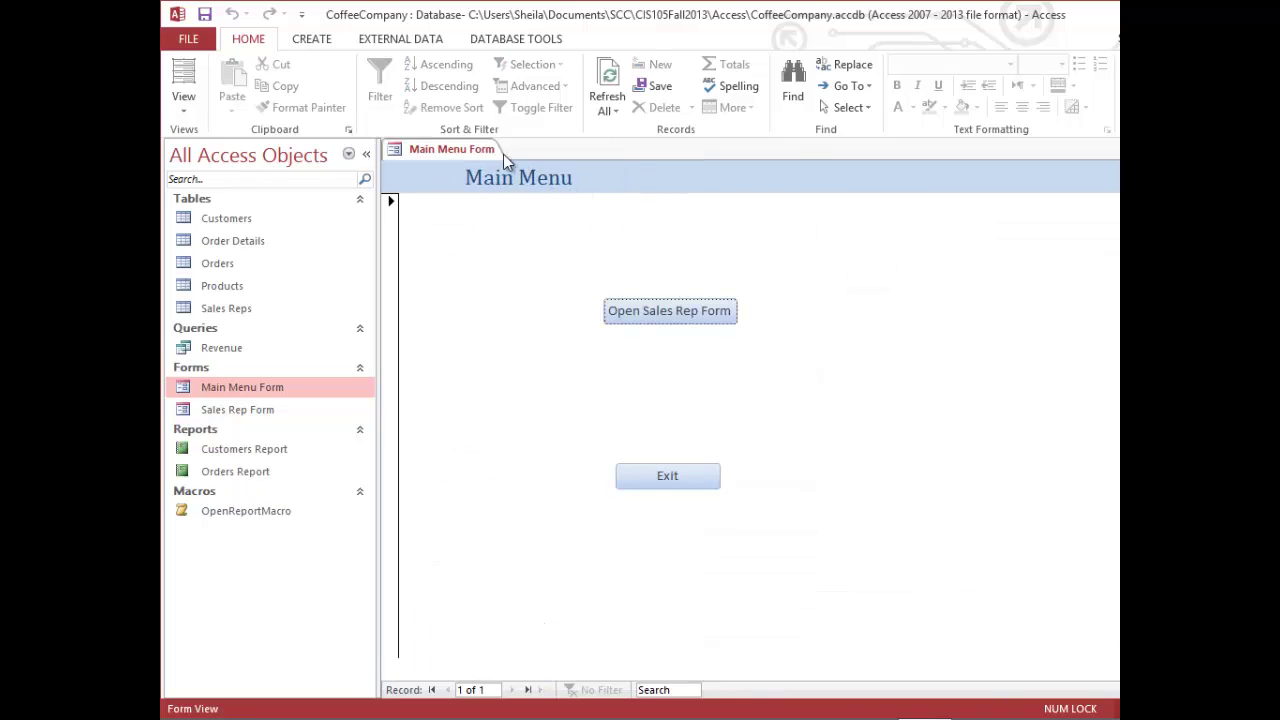
{"action": "right_click", "coordinate": [486, 150]}
{"action": "left_click", "coordinate": [524, 185]}
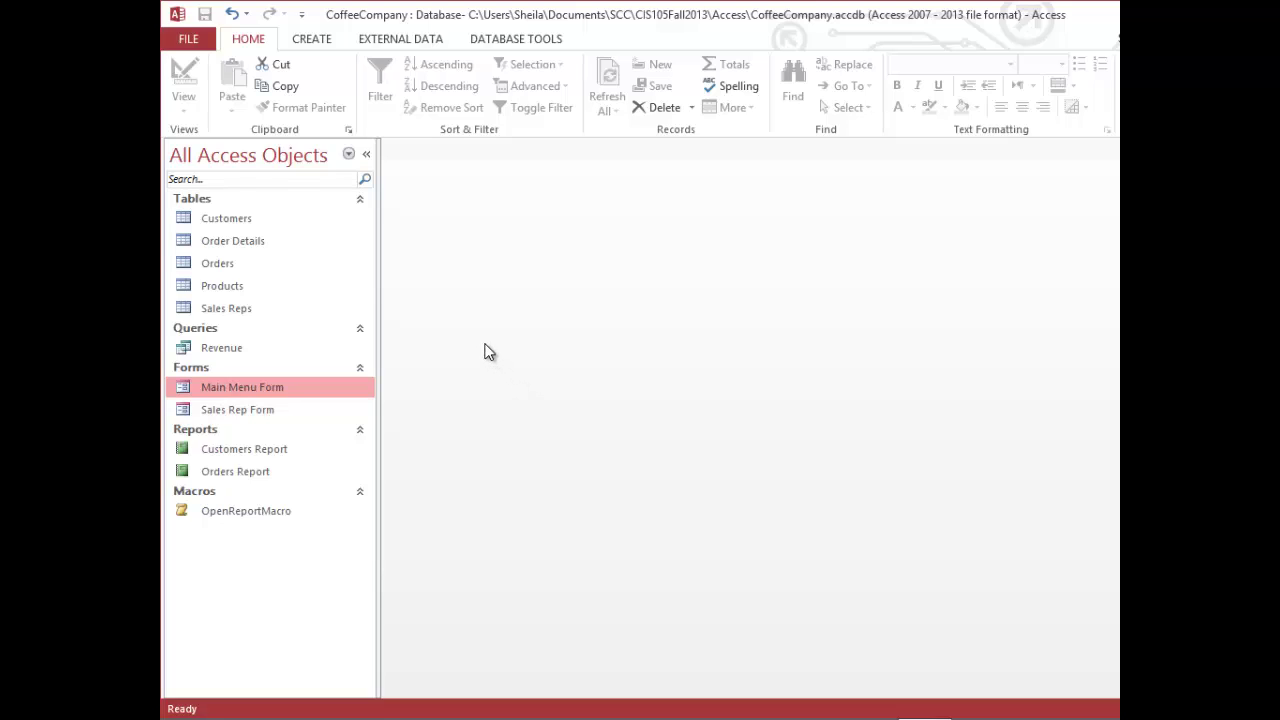
Step: Open the Orders table in Datasheet View
{"action": "double_click", "coordinate": [313, 262]}
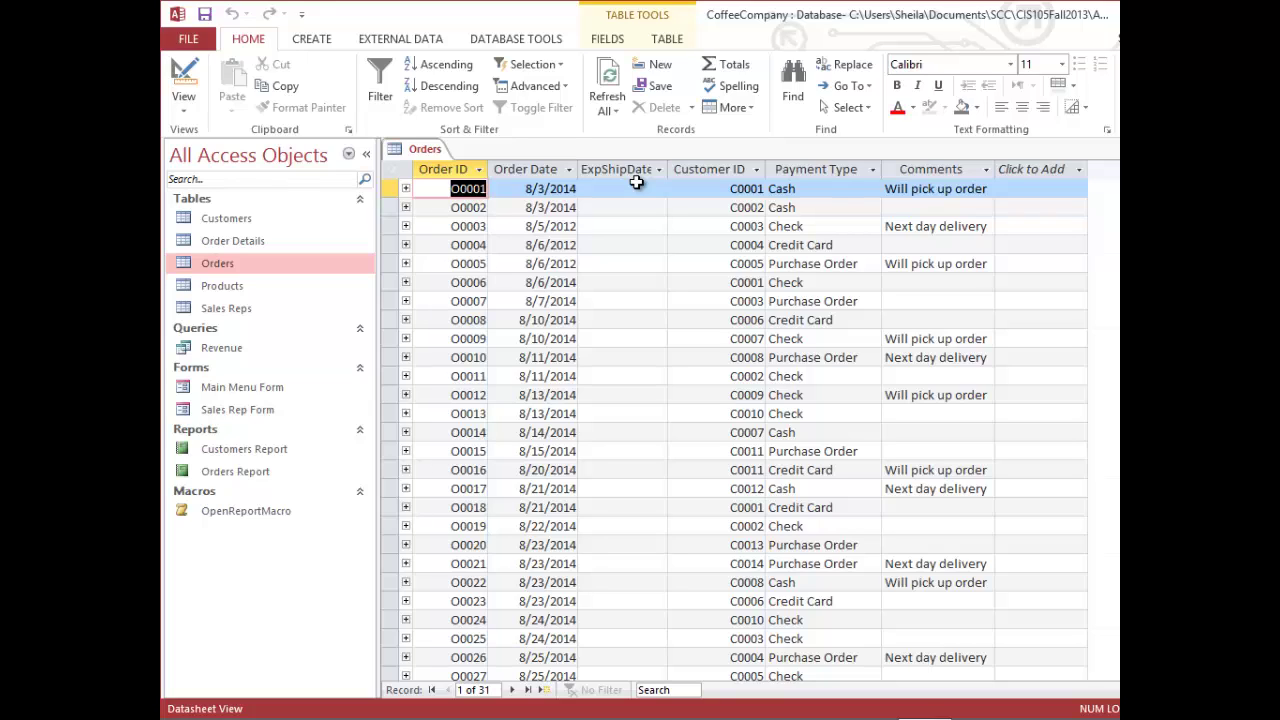
{"action": "left_click", "coordinate": [424, 150]}
Step: Switch the Orders table to Design View and show the Create Data Macros list
{"action": "right_click", "coordinate": [424, 150]}
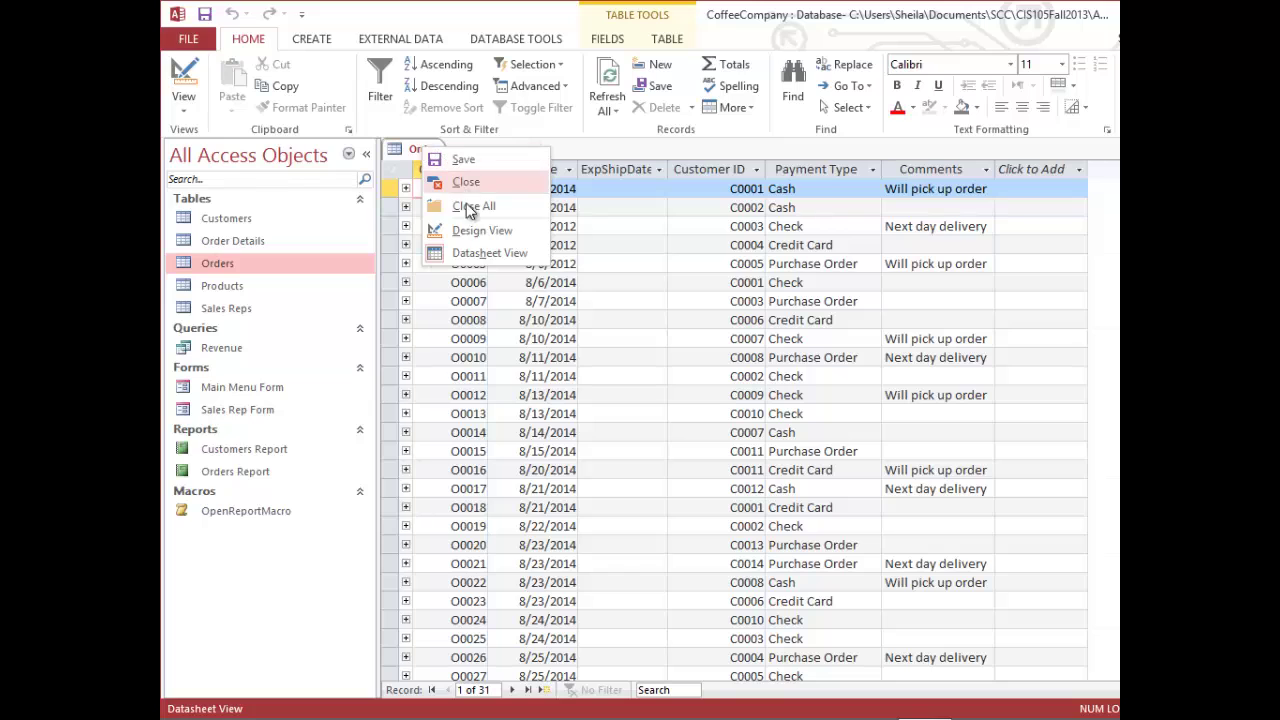
{"action": "left_click", "coordinate": [464, 230]}
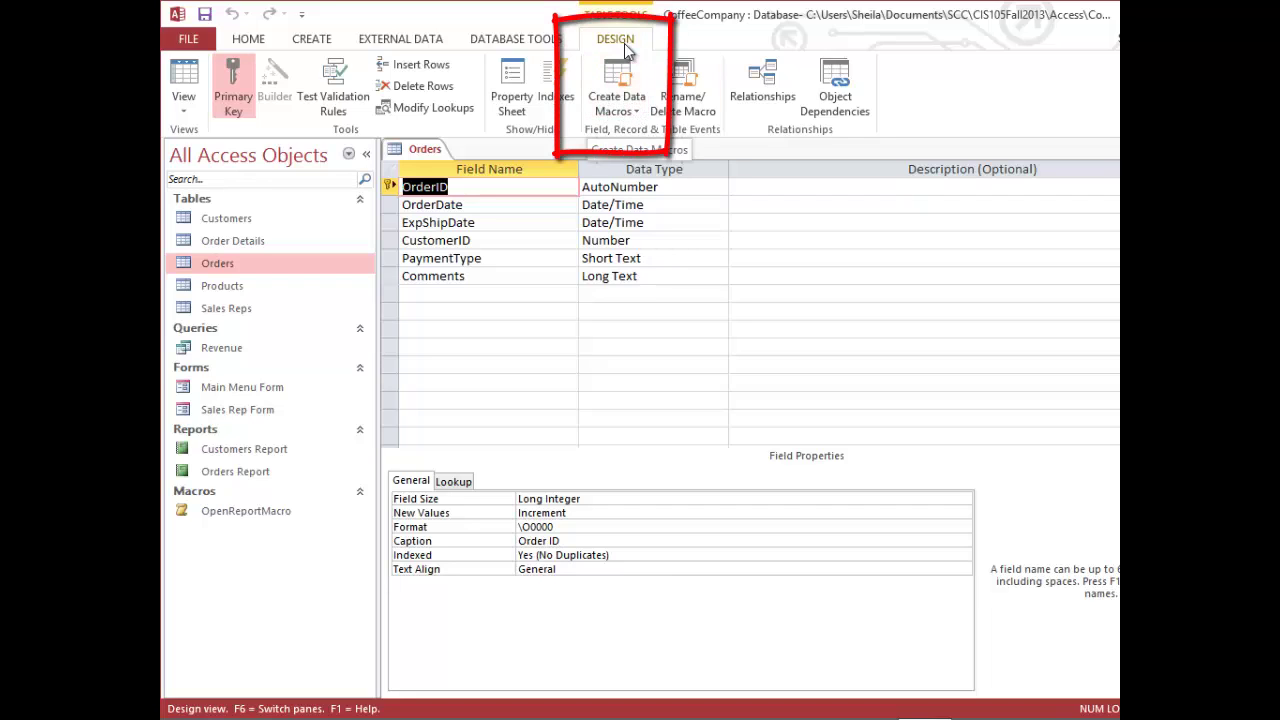
{"action": "left_click", "coordinate": [619, 95]}
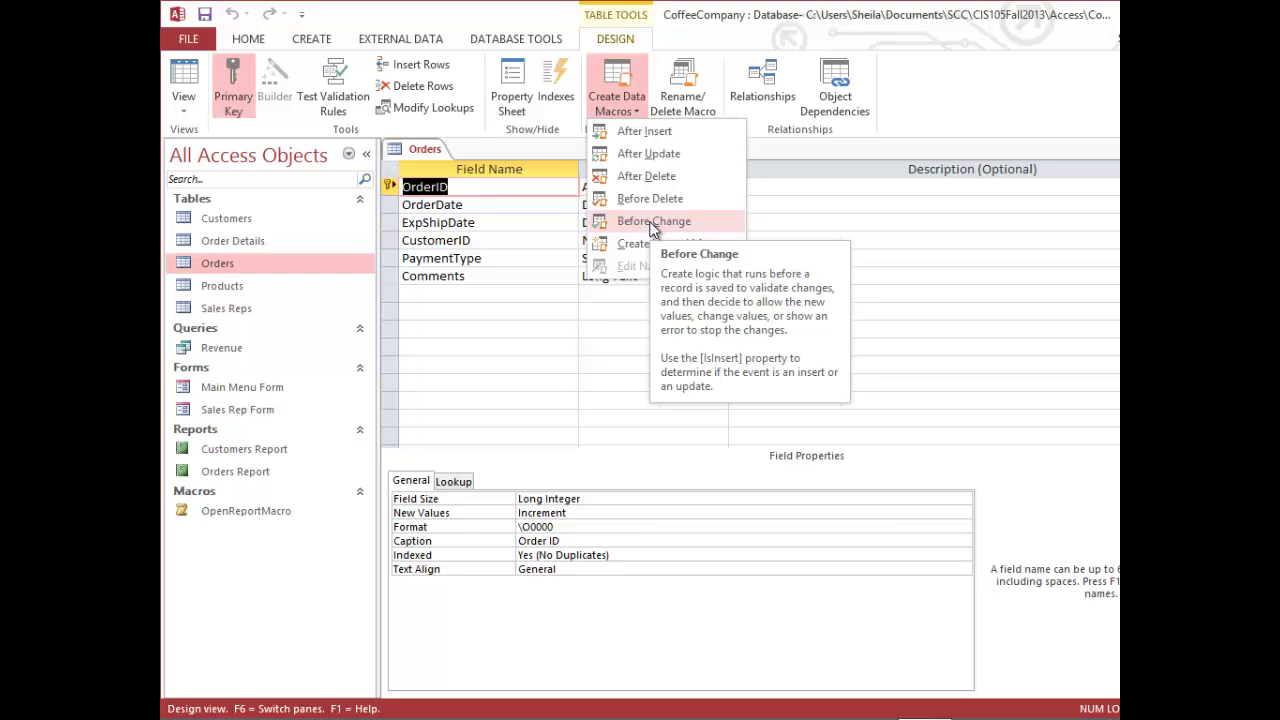
Step: Create a Before Change data macro on Orders with a SetField action
{"action": "left_click", "coordinate": [652, 224]}
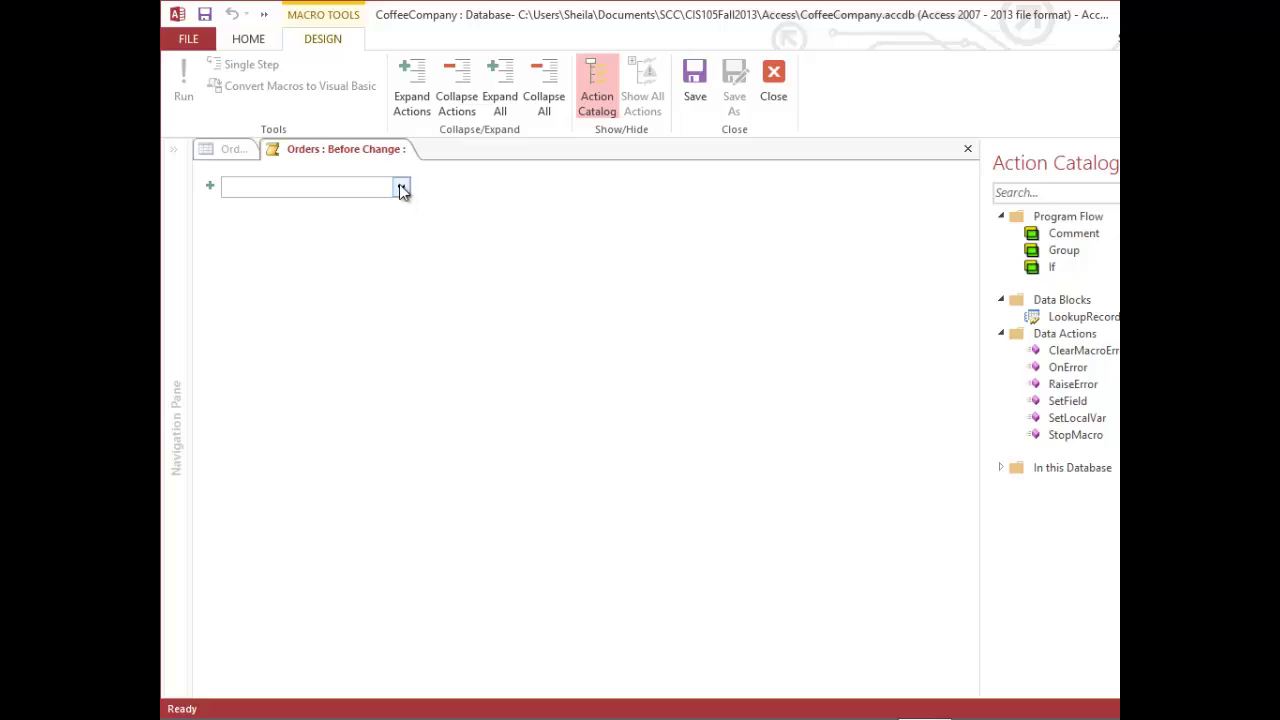
{"action": "left_click", "coordinate": [401, 188]}
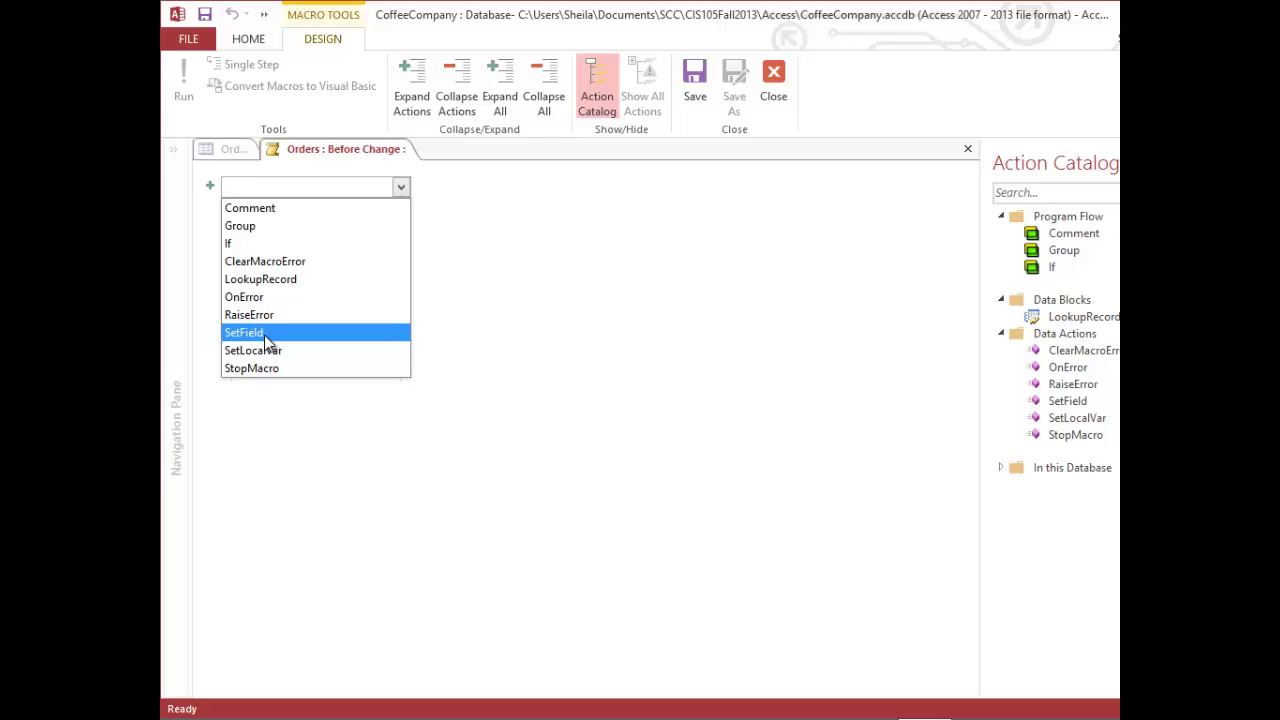
{"action": "left_click", "coordinate": [264, 335]}
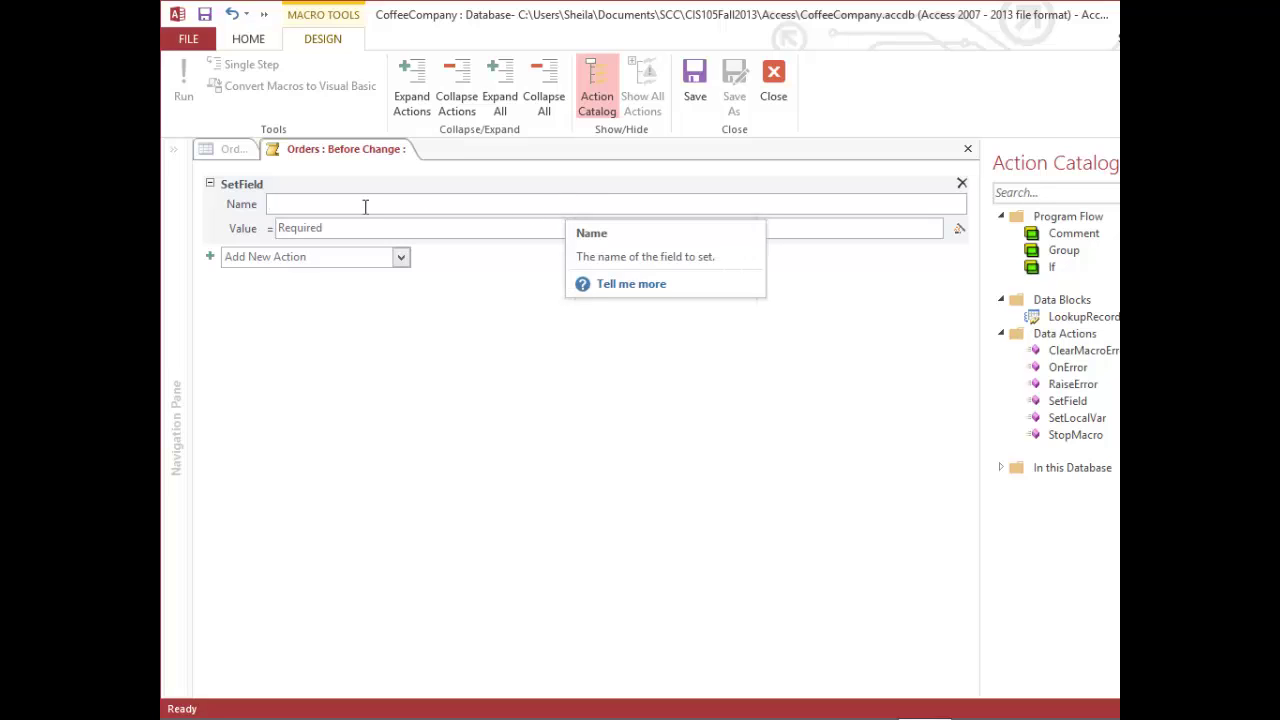
Step: Set SetField Name to ExpShipDate and Value to [OrderDate]+14, then save the macro
{"action": "type", "text": "Ex"}
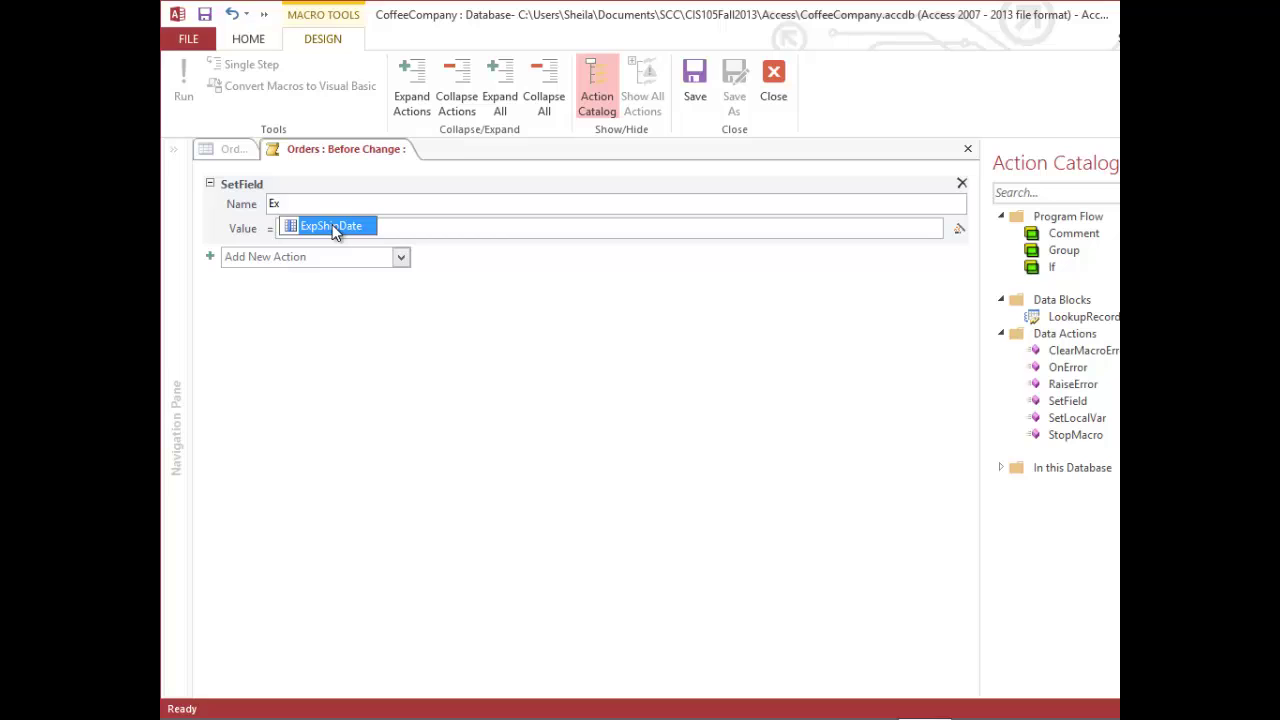
{"action": "double_click", "coordinate": [335, 227]}
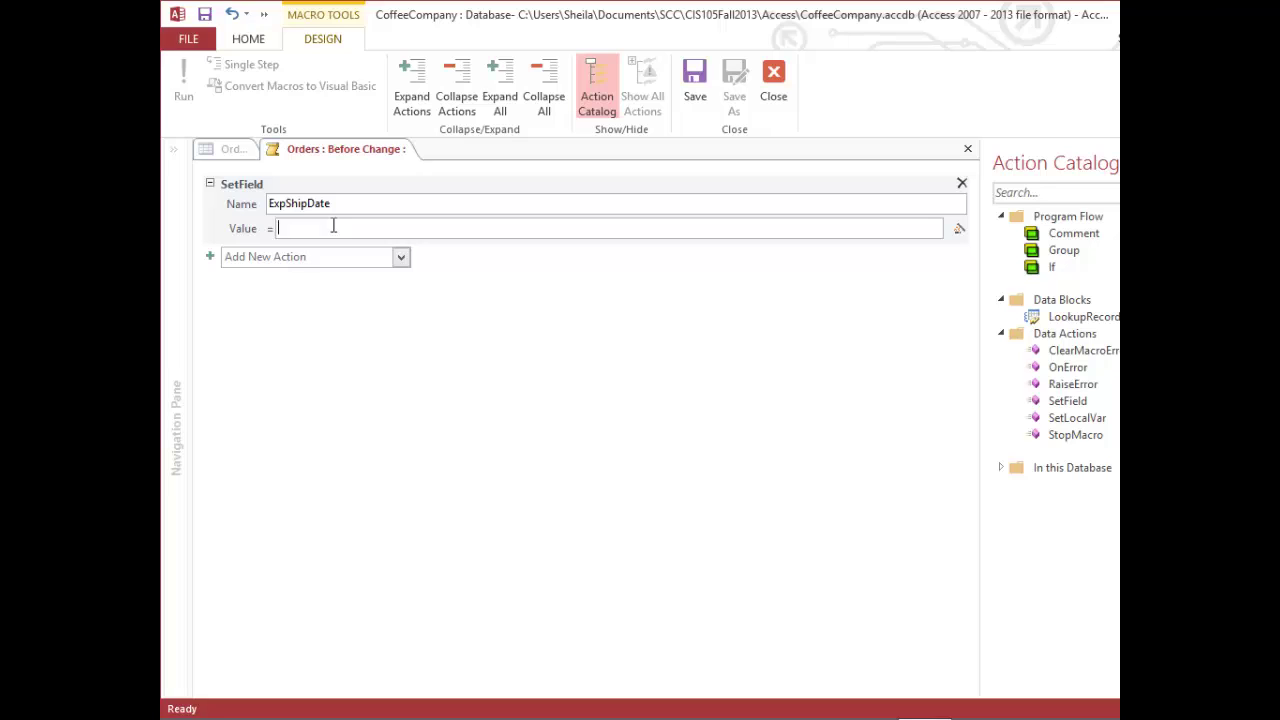
{"action": "type", "text": "Order"}
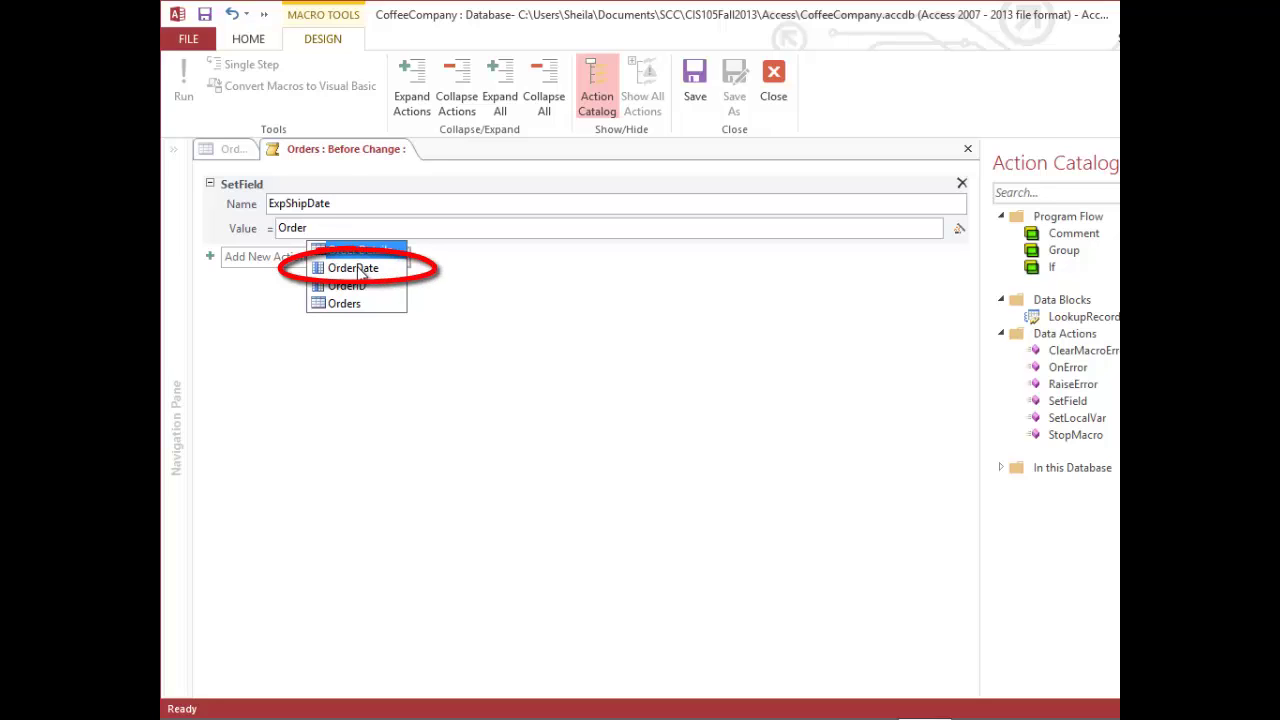
{"action": "double_click", "coordinate": [358, 268]}
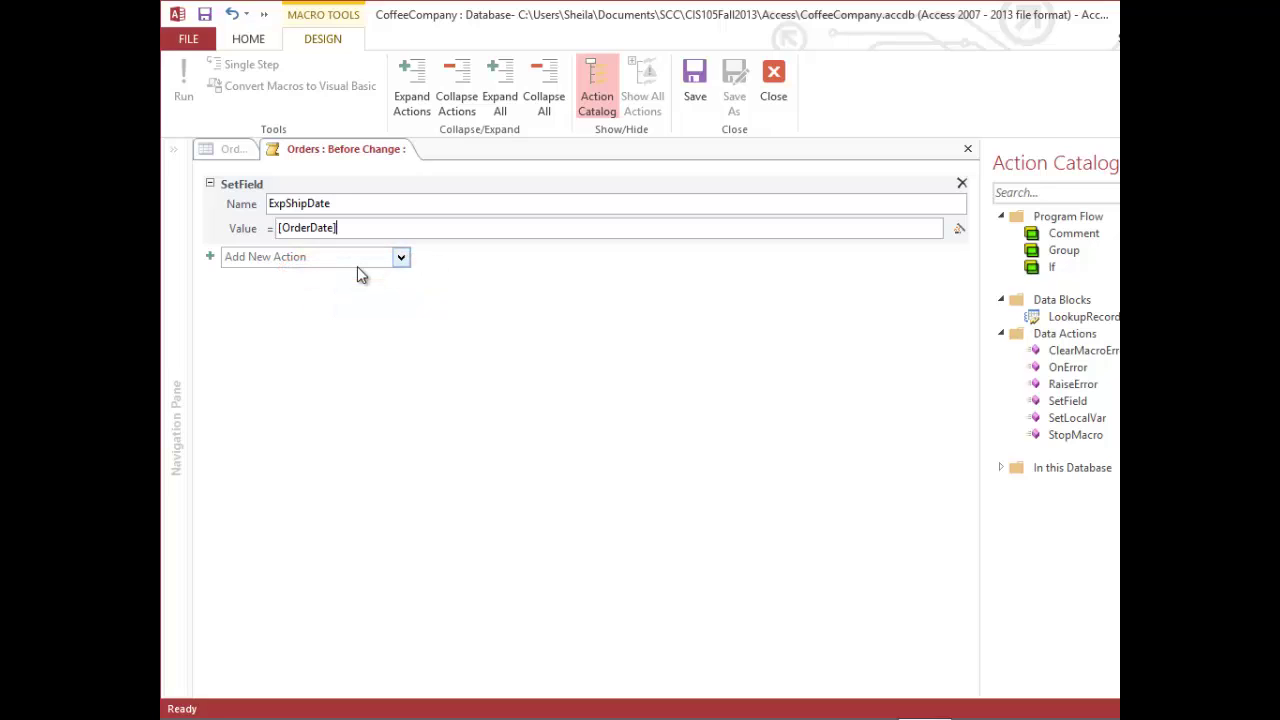
{"action": "type", "text": "+14"}
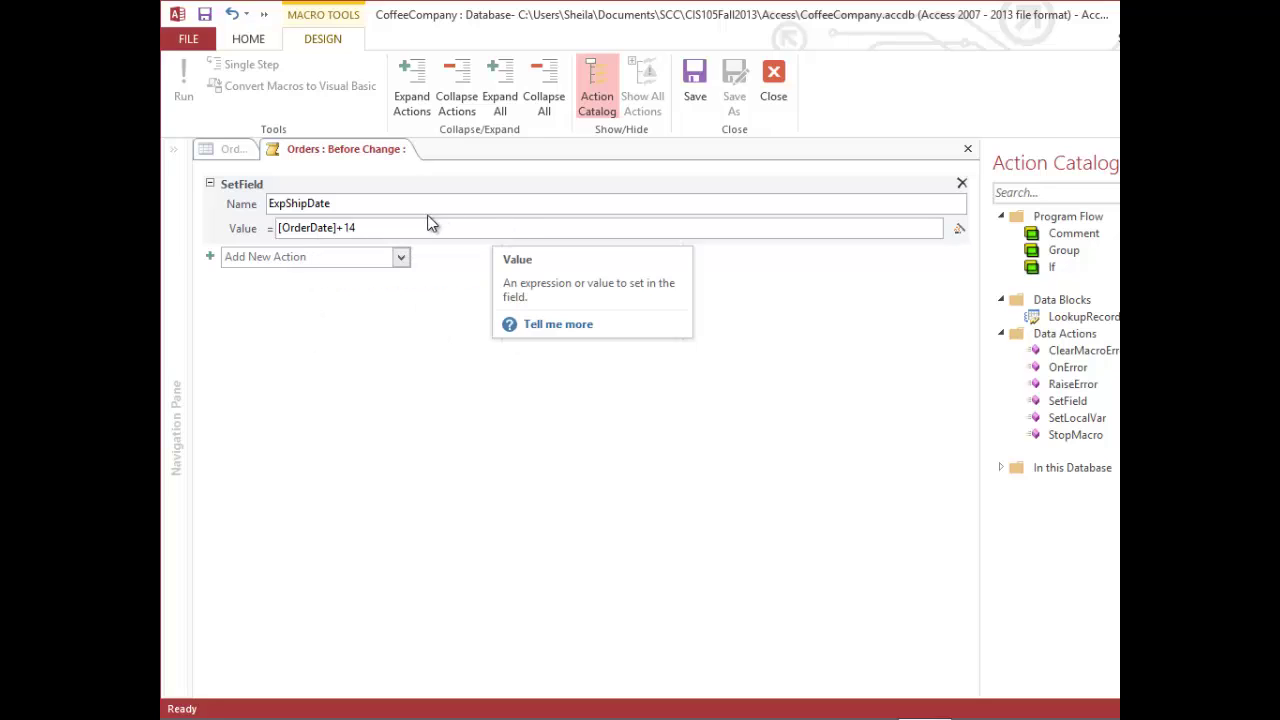
{"action": "left_click", "coordinate": [391, 150]}
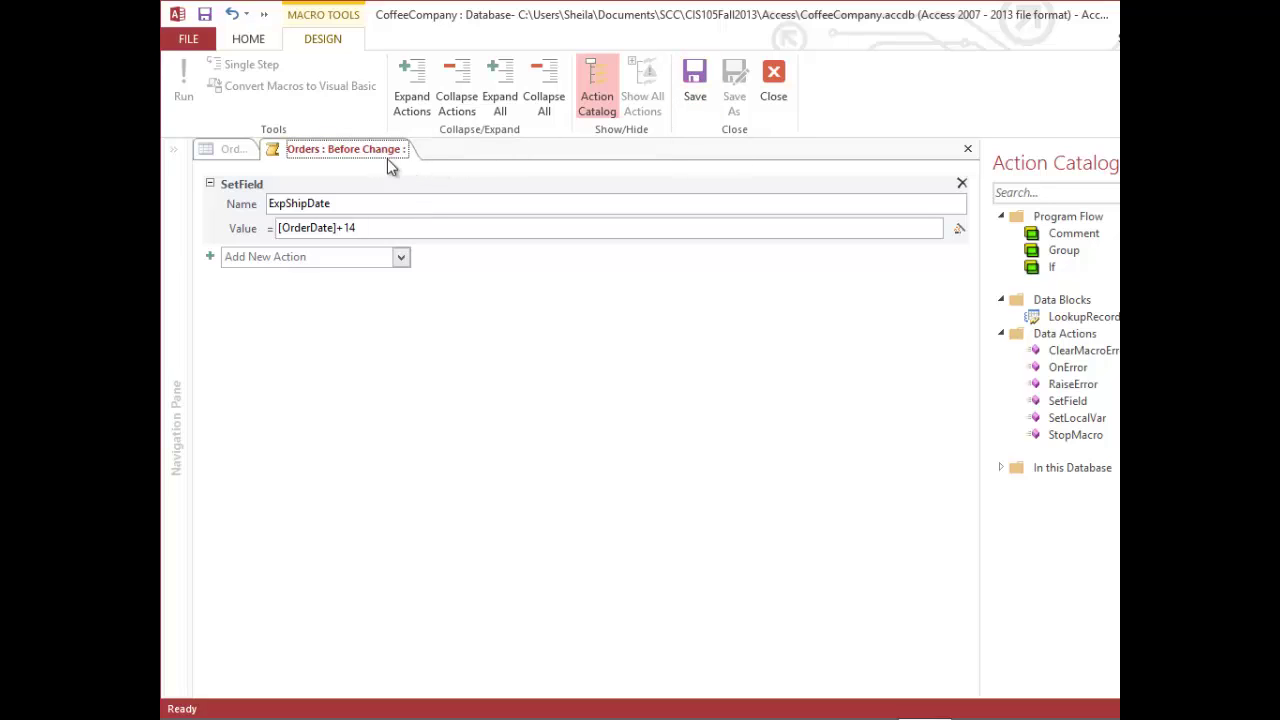
{"action": "right_click", "coordinate": [389, 149]}
{"action": "left_click", "coordinate": [420, 158]}
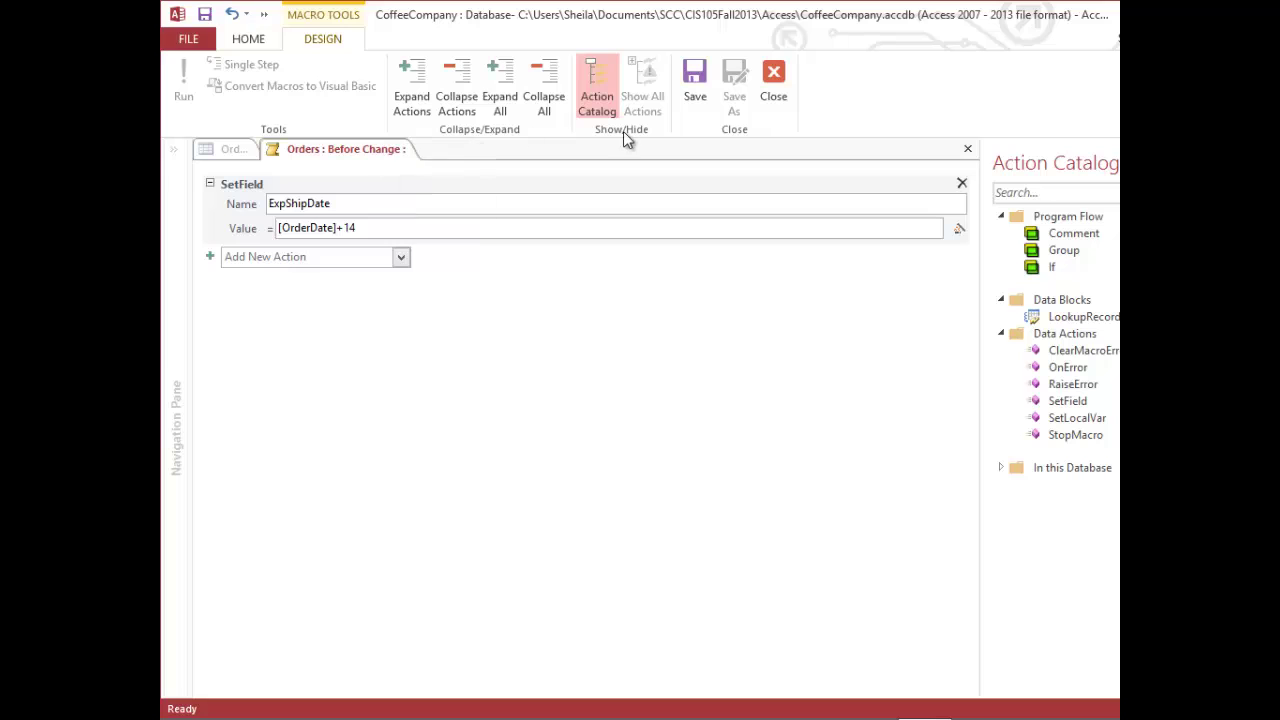
Step: Close the macro editor, save and close the Orders design, and reopen Orders in Datasheet View
{"action": "left_click", "coordinate": [771, 84]}
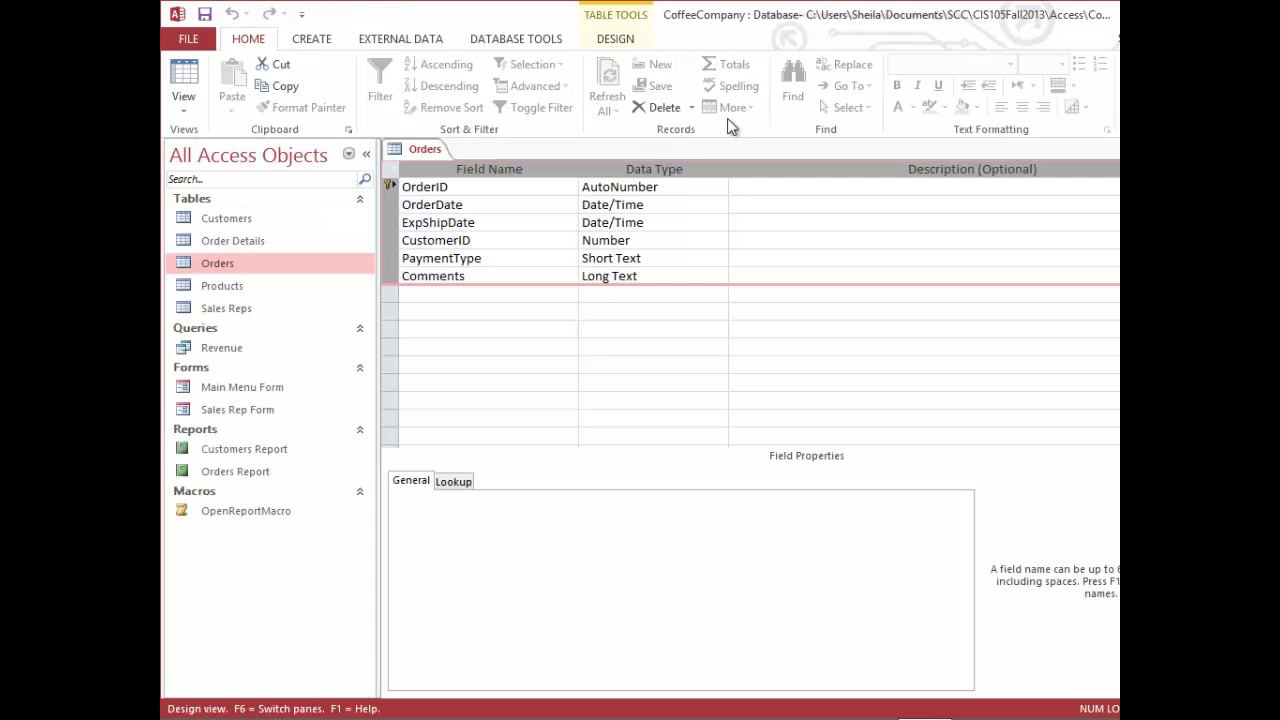
{"action": "right_click", "coordinate": [435, 149]}
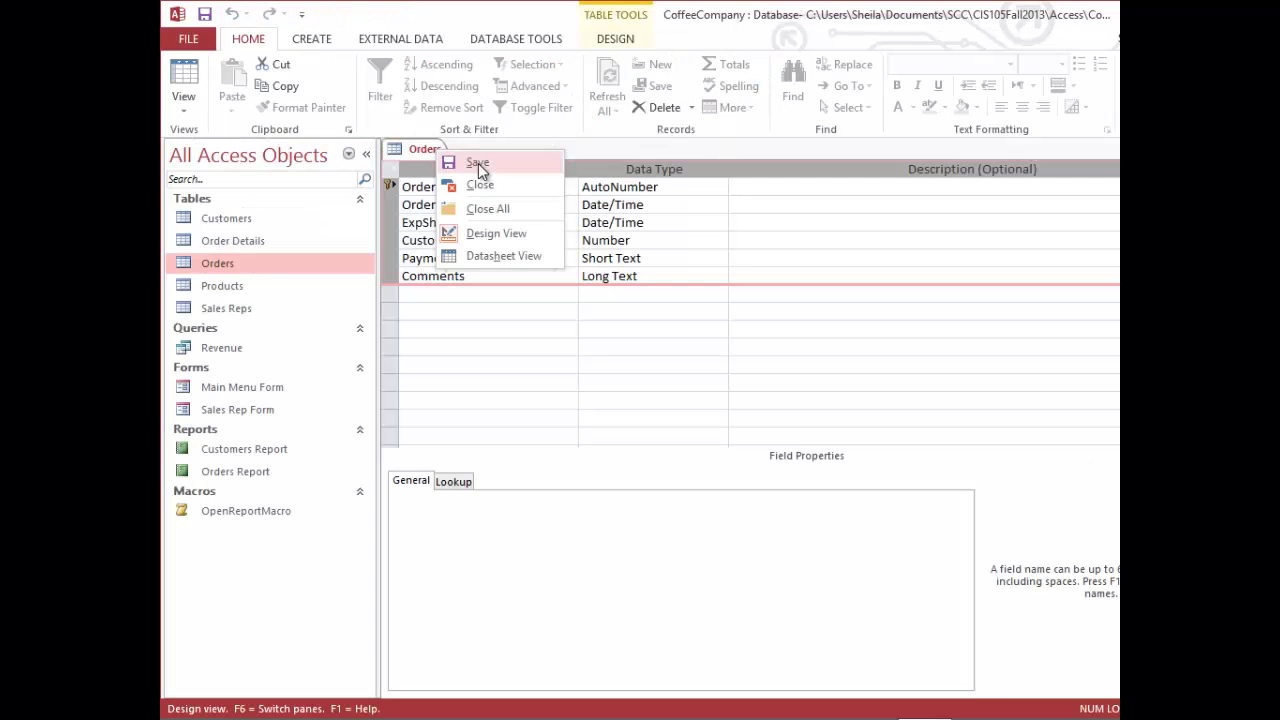
{"action": "left_click", "coordinate": [479, 165]}
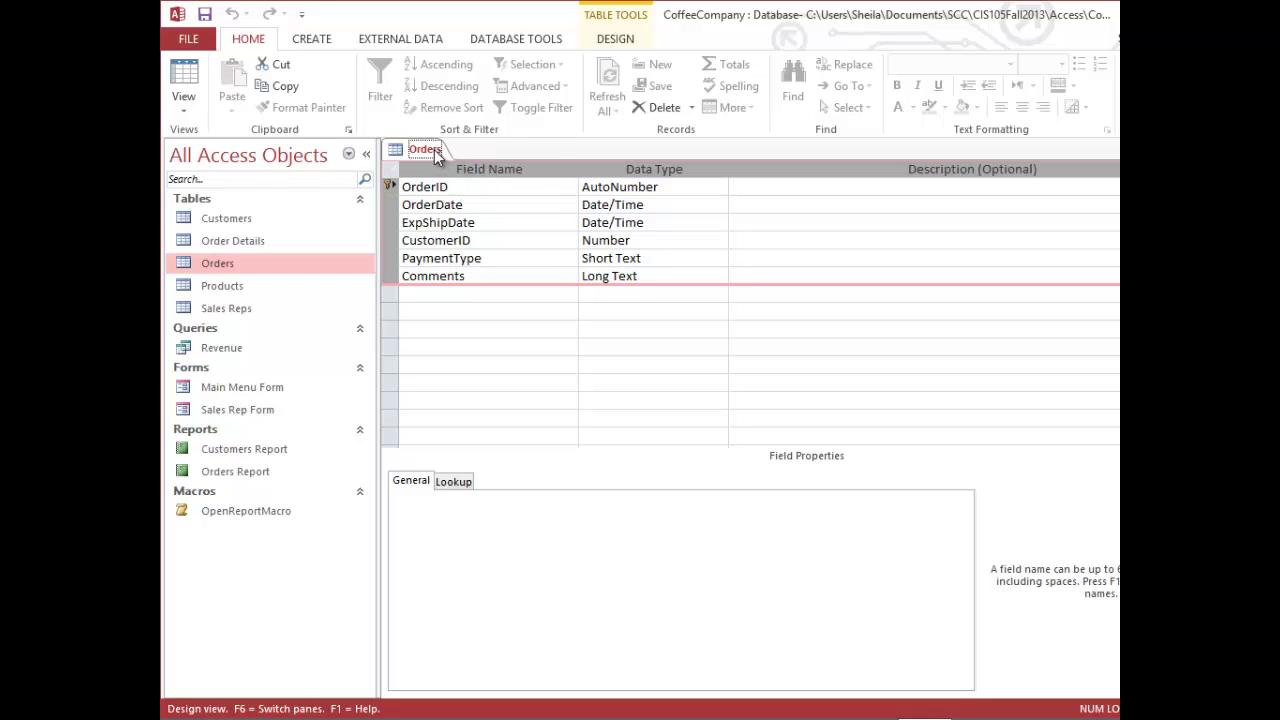
{"action": "right_click", "coordinate": [434, 149]}
{"action": "left_click", "coordinate": [483, 184]}
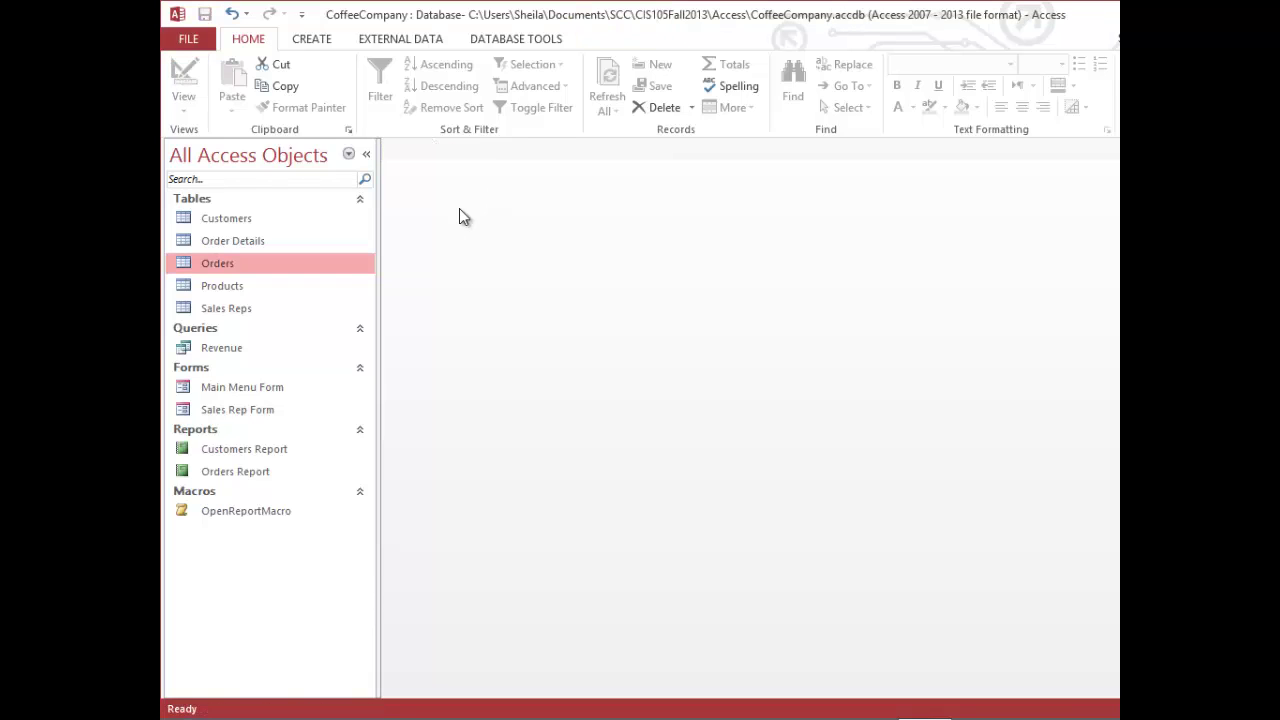
{"action": "double_click", "coordinate": [237, 263]}
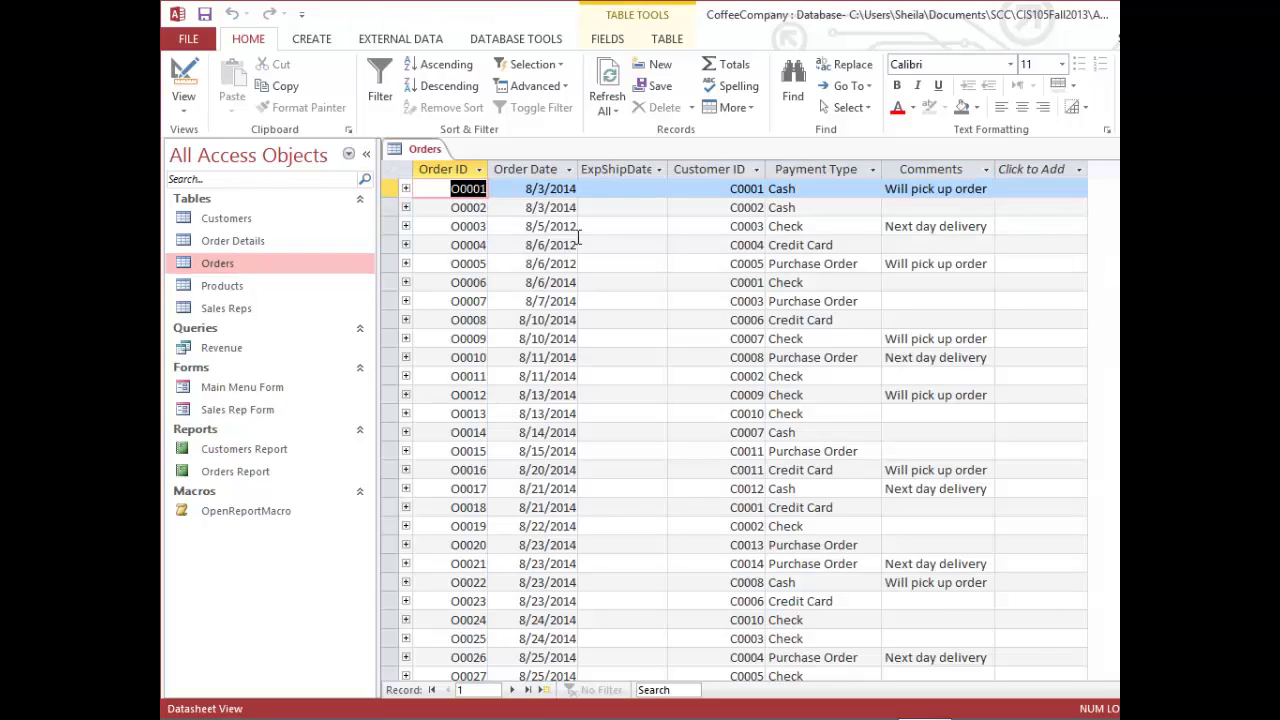
Step: Re-enter order O0001's order date and save the record so ExpShipDate shows 8/17/2014
{"action": "left_click", "coordinate": [576, 189]}
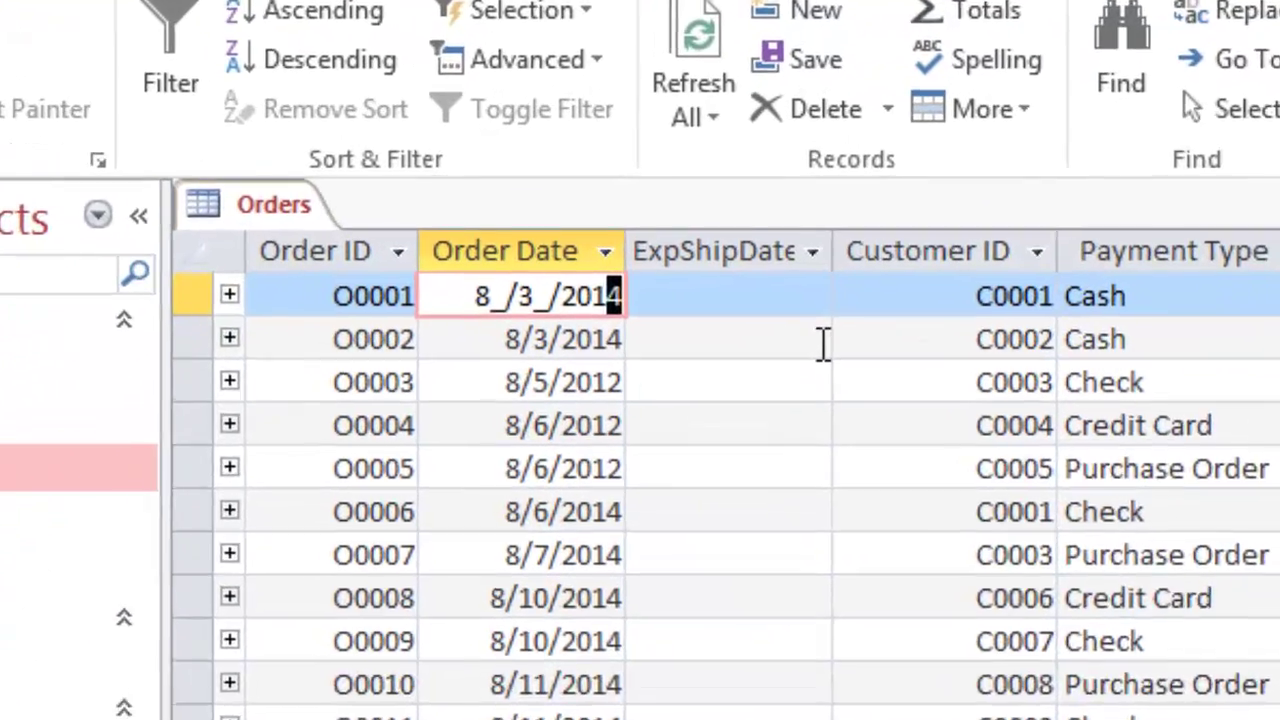
{"action": "key", "text": "BackSpace"}
{"action": "key", "text": "BackSpace"}
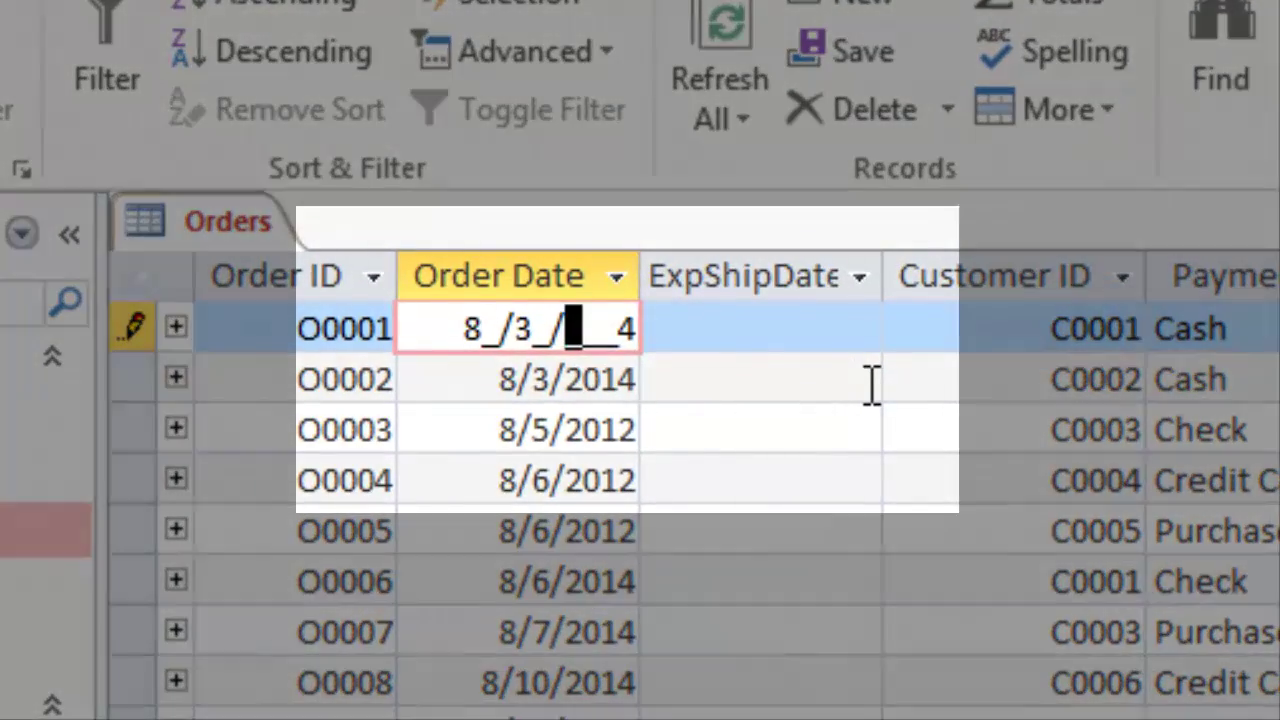
{"action": "type", "text": "201"}
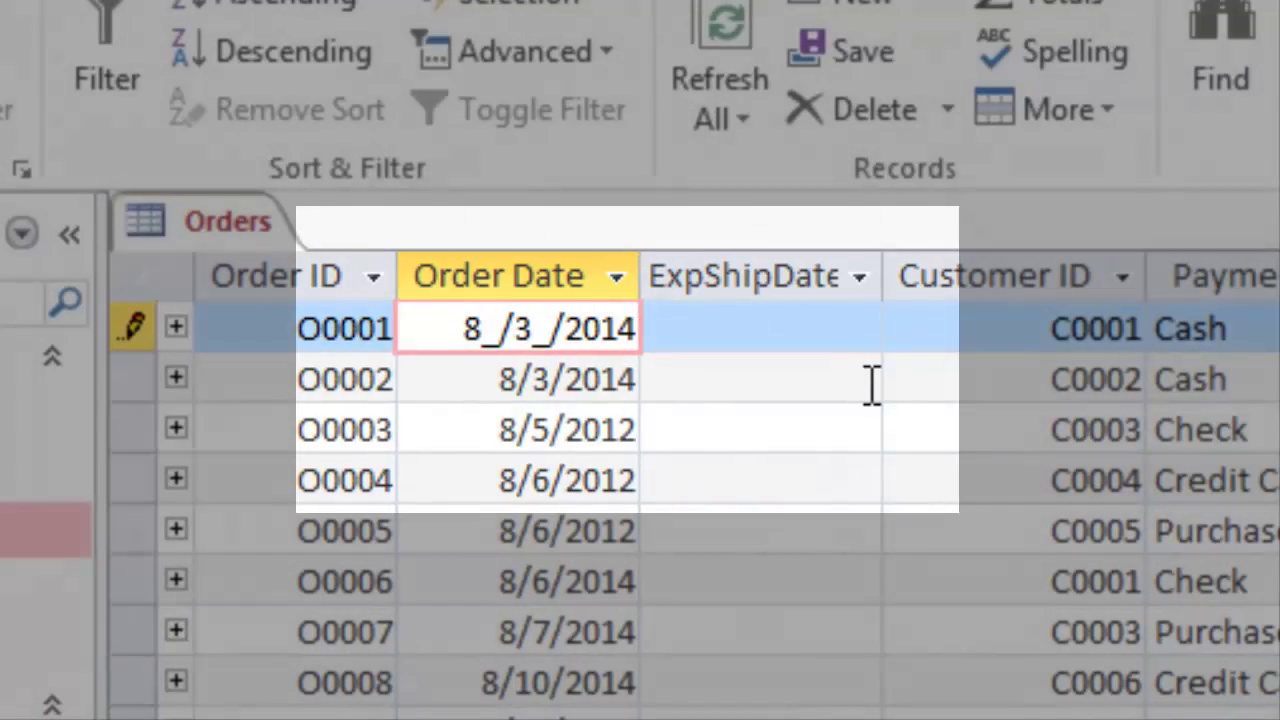
{"action": "key", "text": "Tab"}
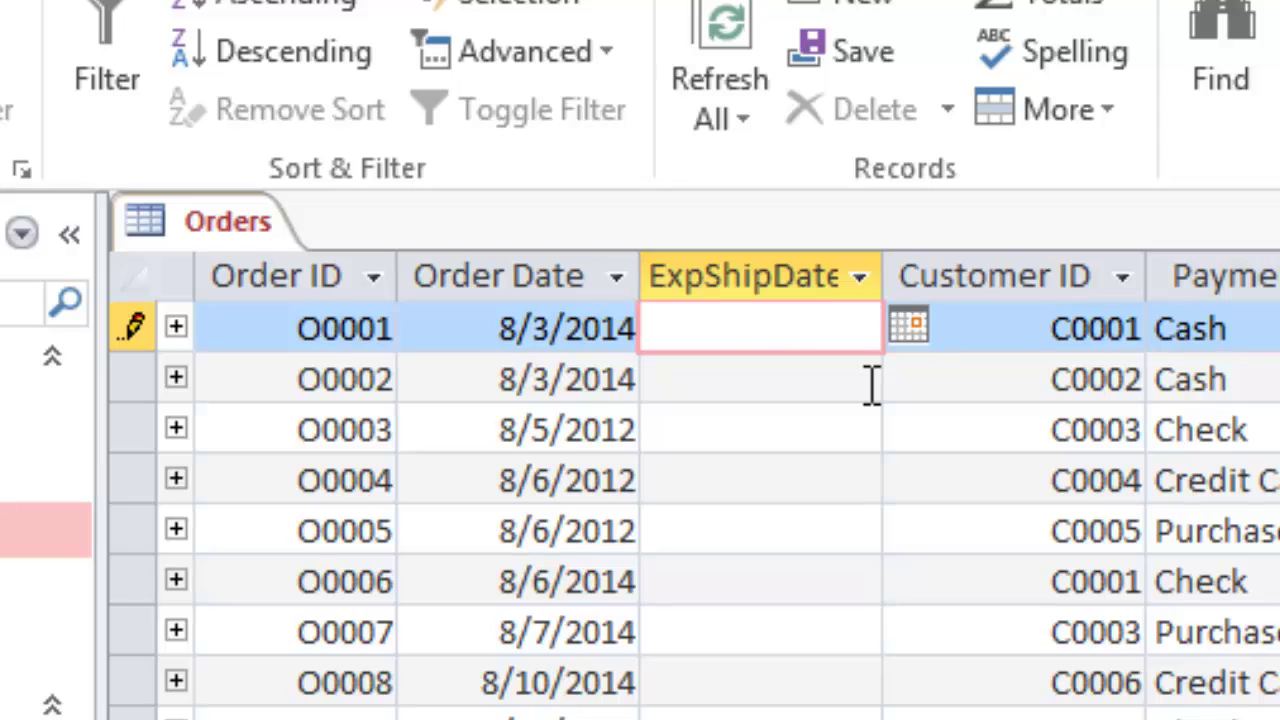
{"action": "type", "text": "8/17/2014"}
{"action": "left_click", "coordinate": [872, 387]}
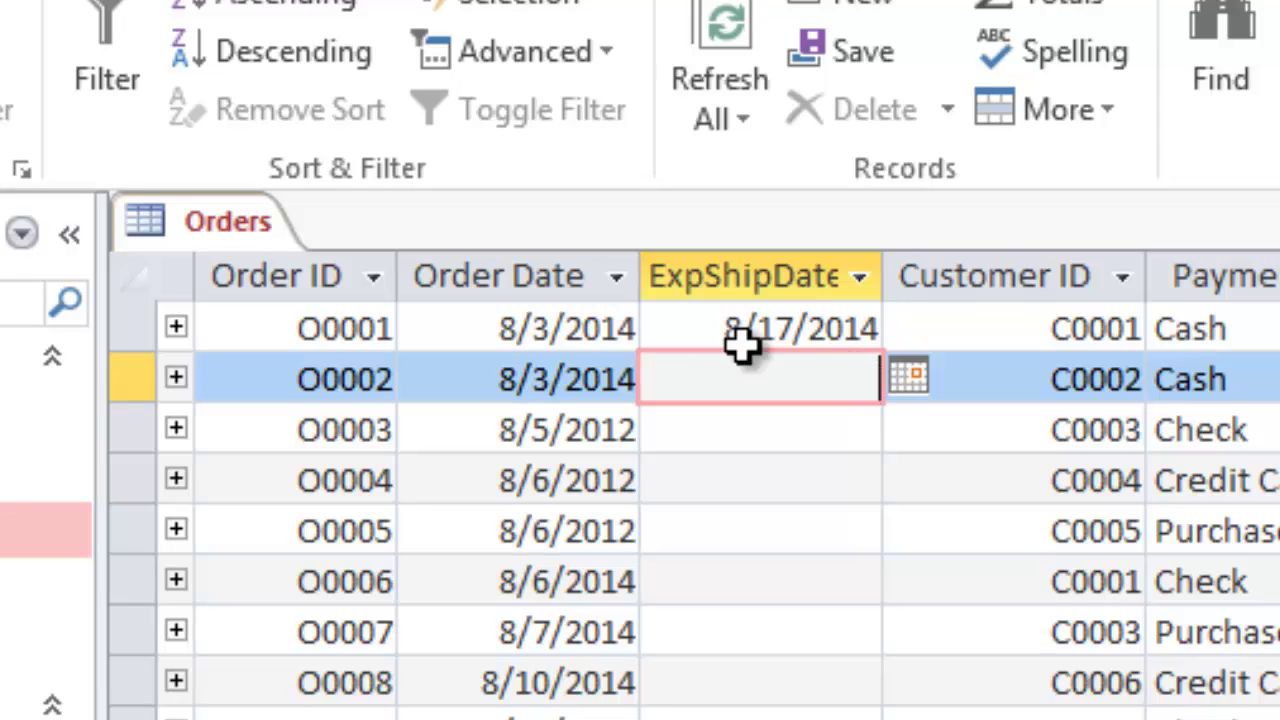
Step: Retype order O0008's order date as 8/10/2014 and save, filling ExpShipDate with 8/24/2014
{"action": "left_click", "coordinate": [548, 380]}
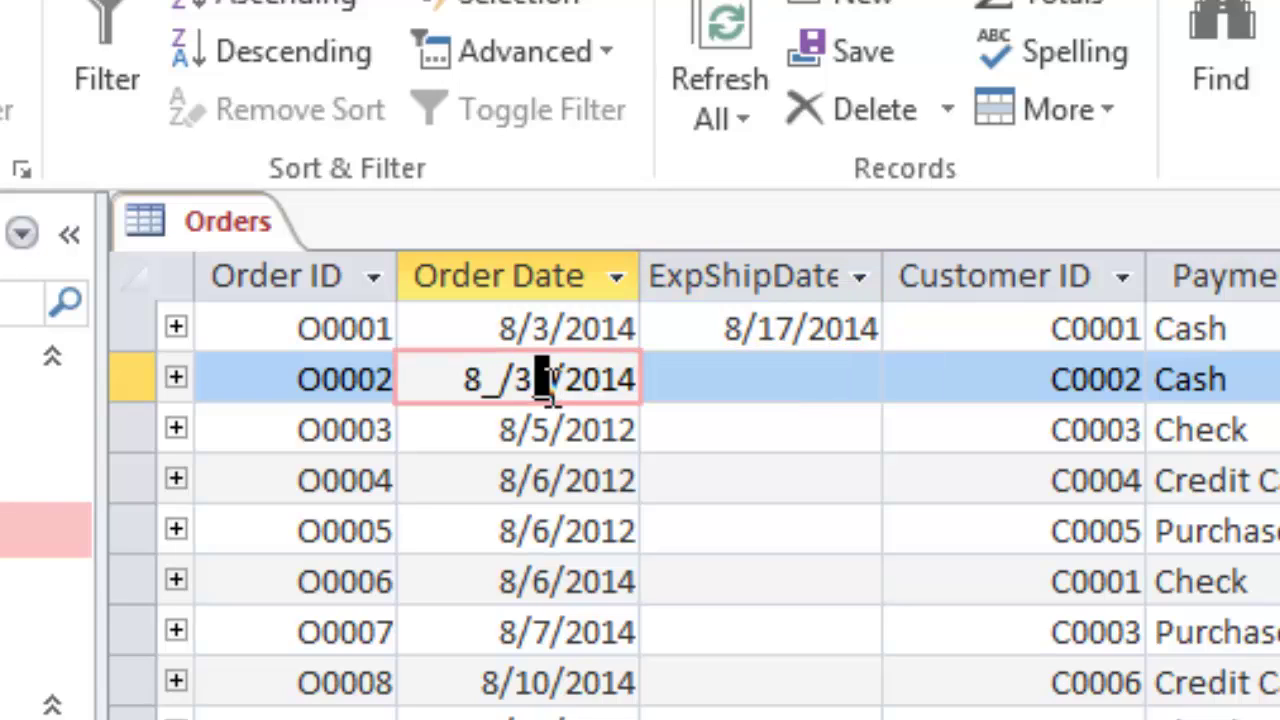
{"action": "left_click", "coordinate": [598, 683]}
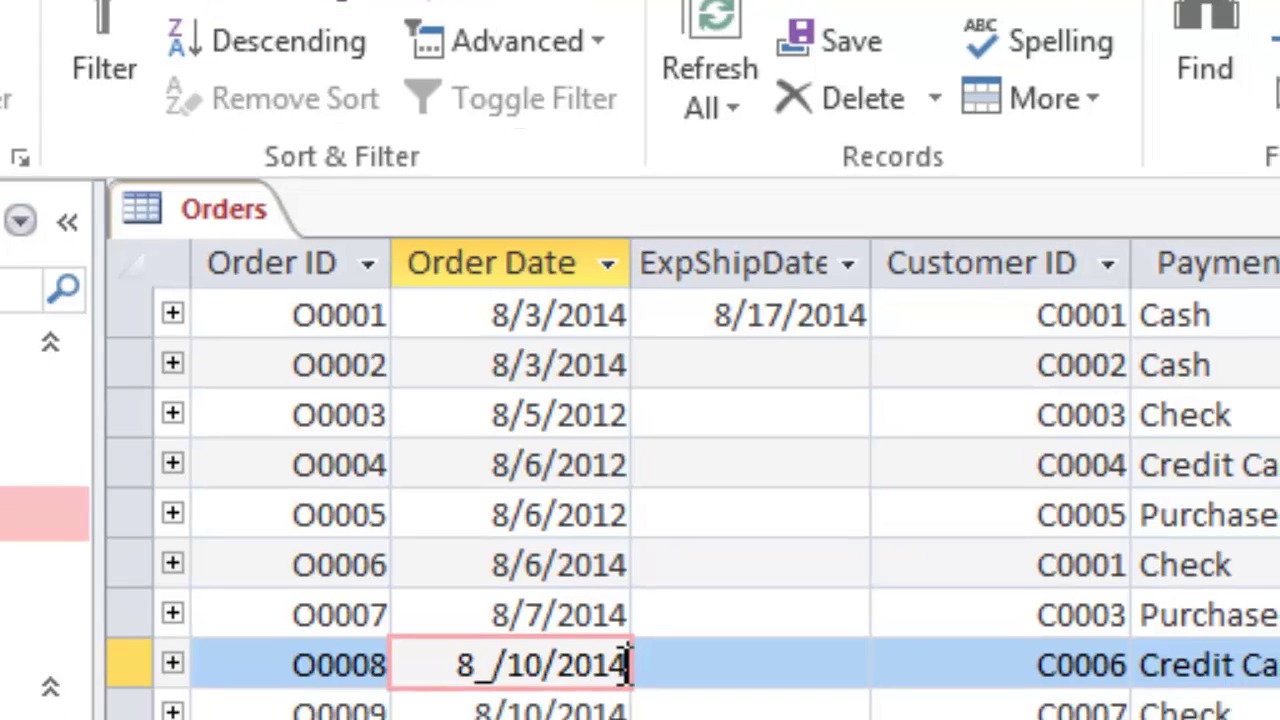
{"action": "key", "text": "Delete"}
{"action": "type", "text": "8/10/2014"}
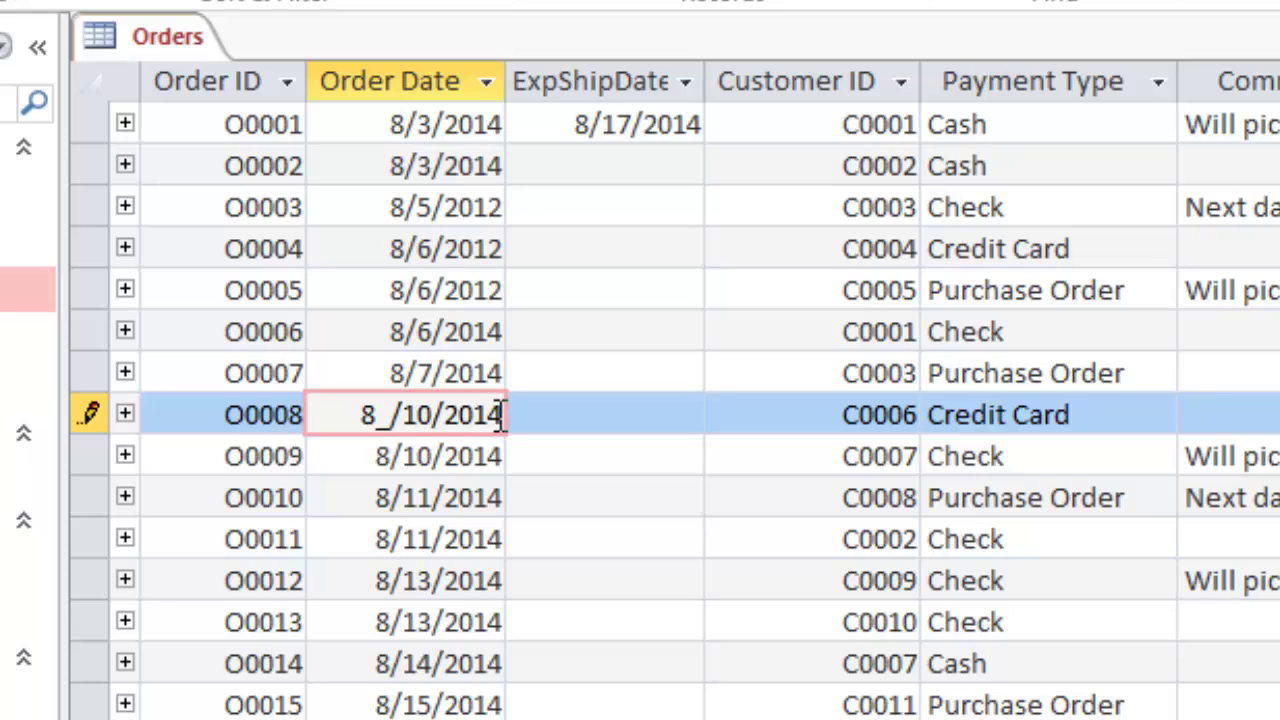
{"action": "key", "text": "Down"}
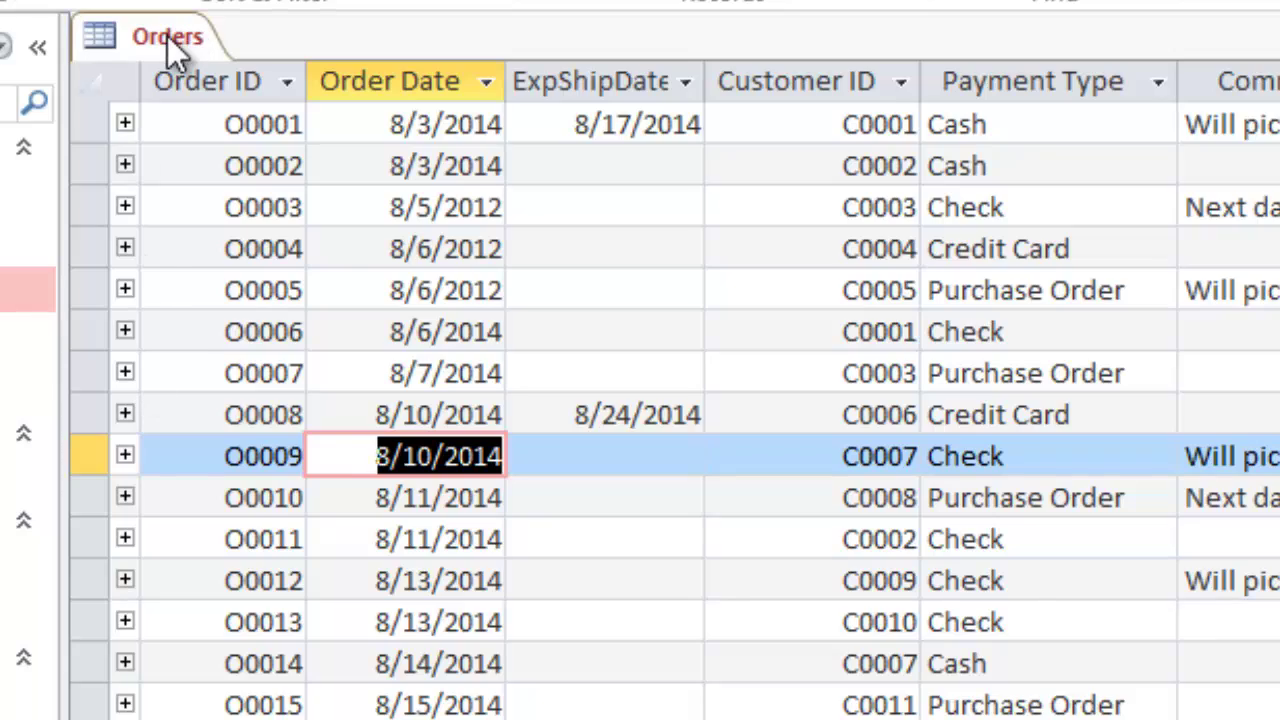
Step: Save the Orders datasheet and close it so no database object remains open
{"action": "right_click", "coordinate": [168, 45]}
{"action": "left_click", "coordinate": [251, 60]}
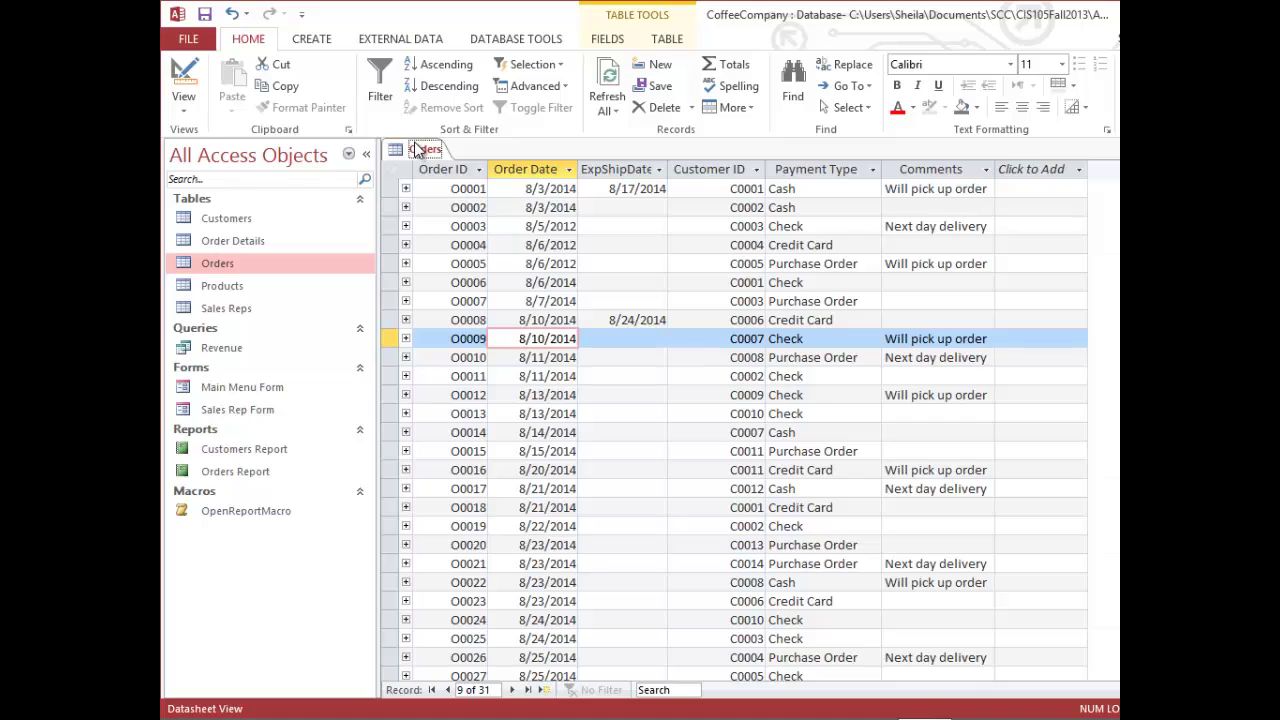
{"action": "right_click", "coordinate": [285, 90]}
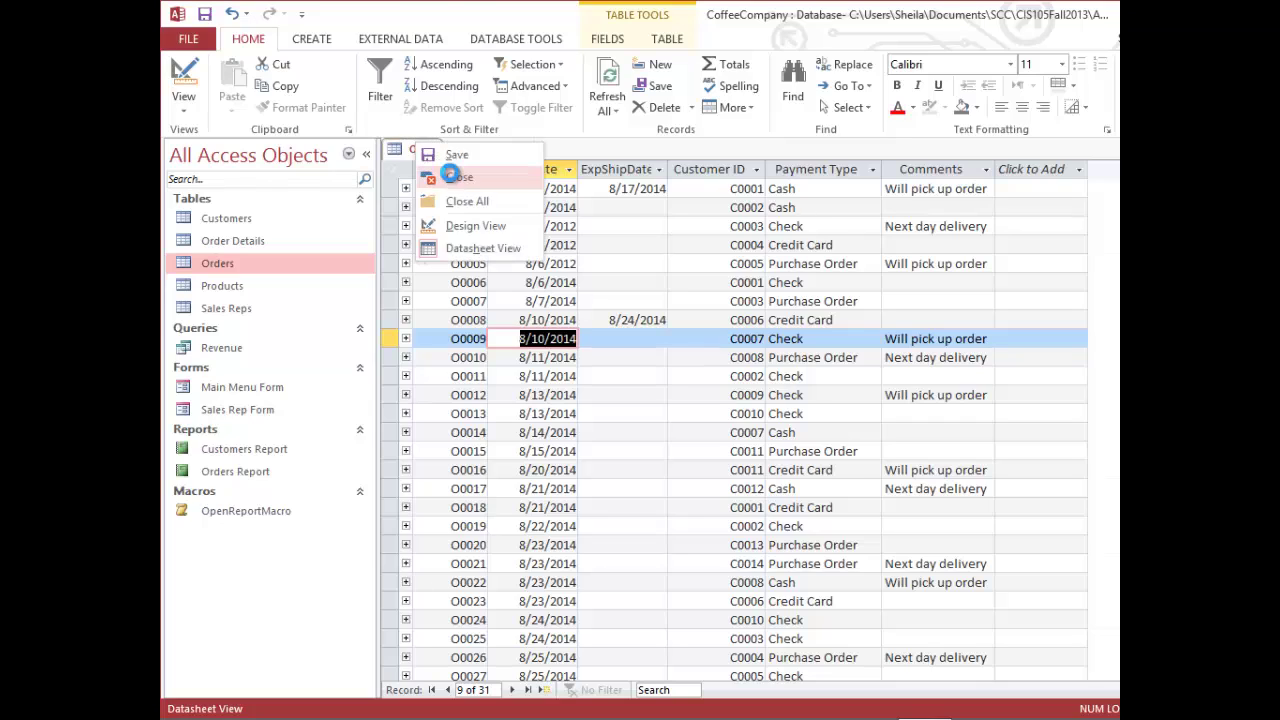
{"action": "left_click", "coordinate": [432, 177]}
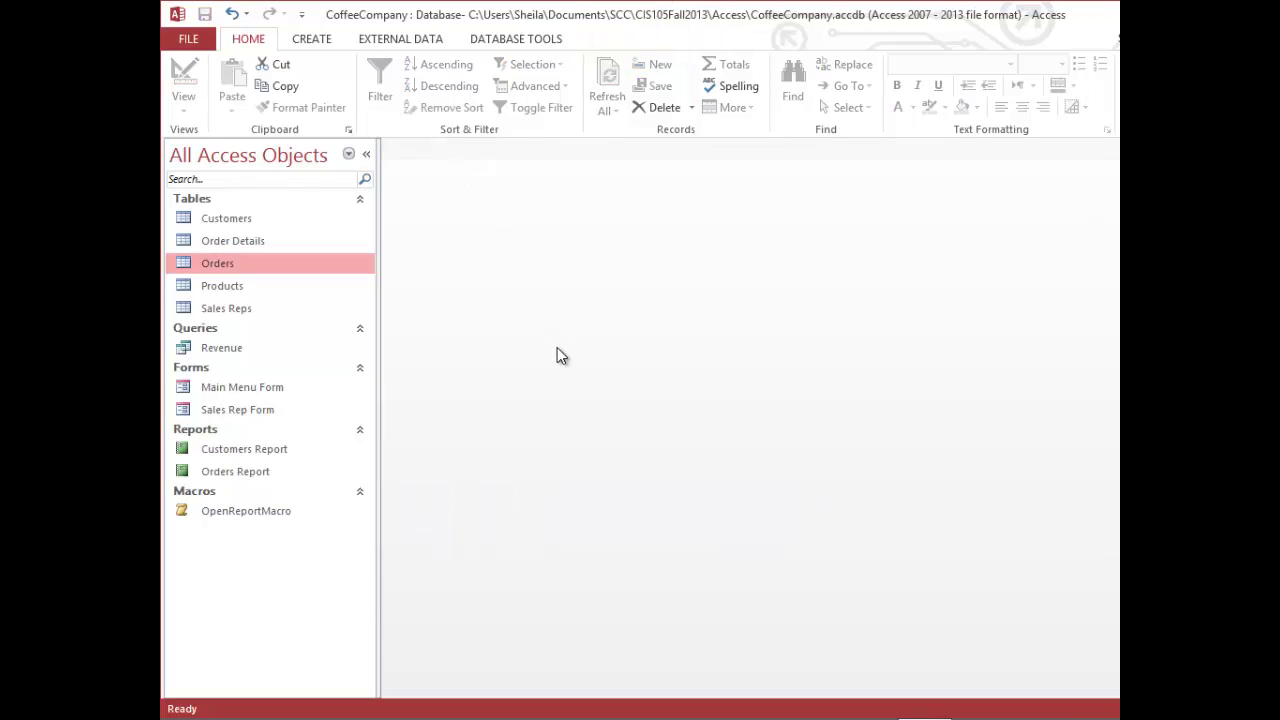